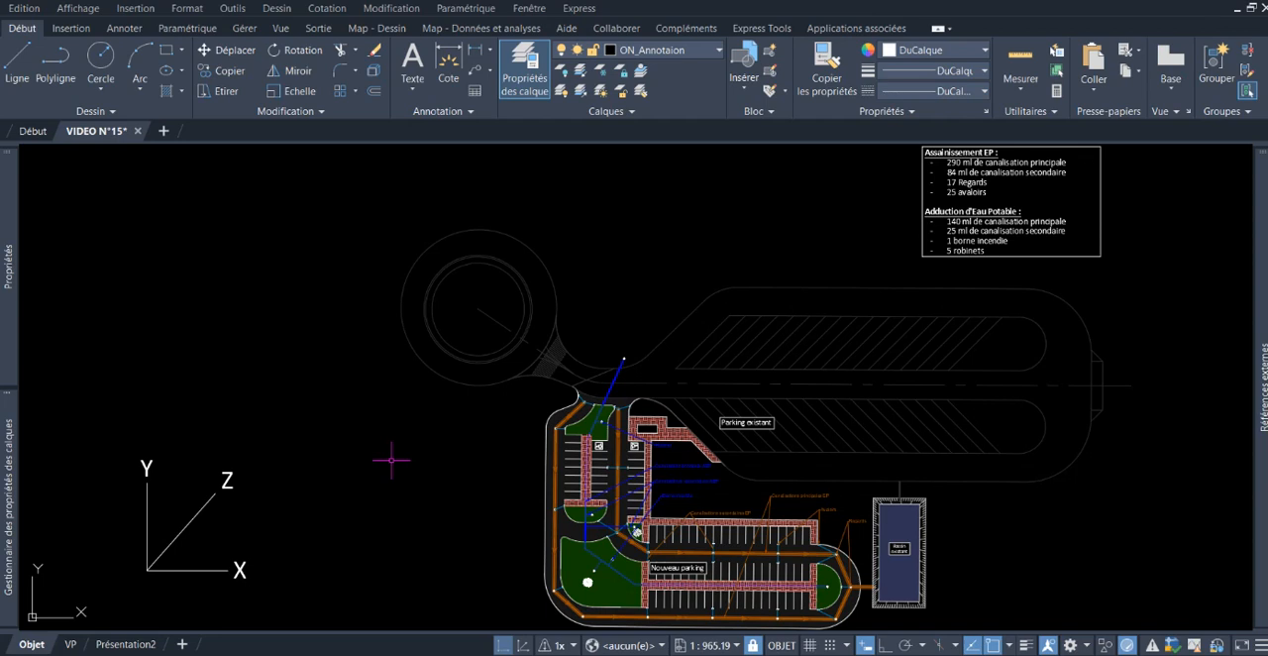
scroll(391, 459, "down", 3)
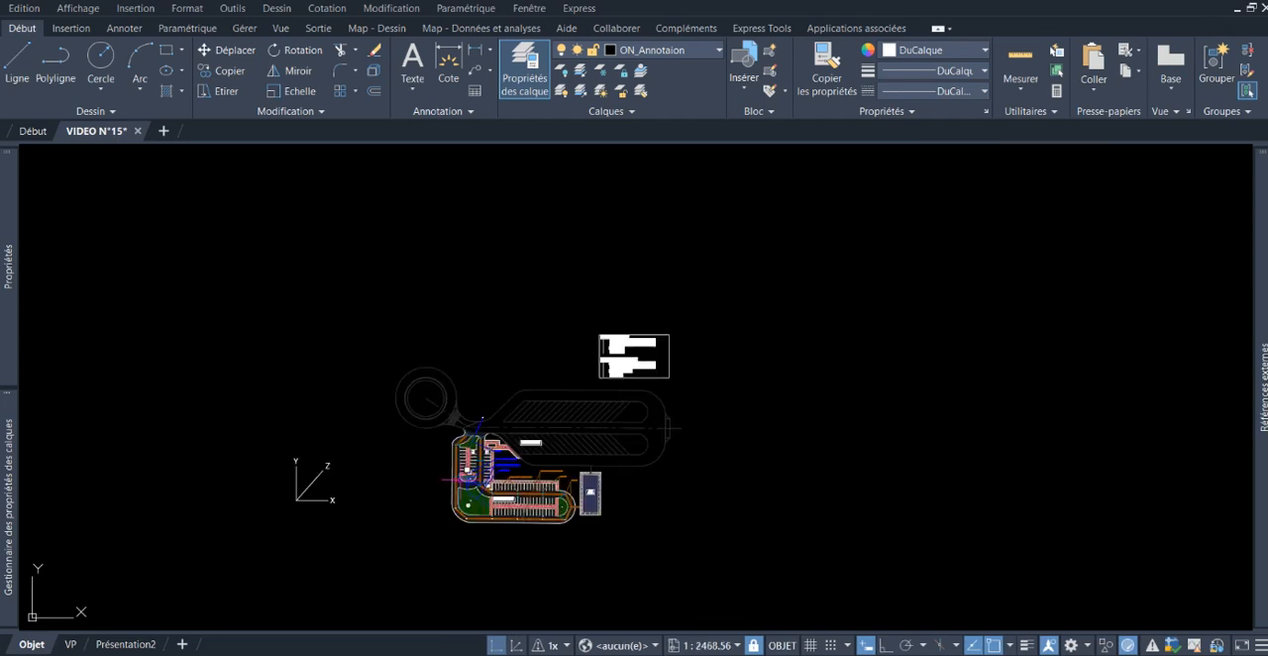
scroll(441, 376, "down", 1)
scroll(416, 368, "up", 1)
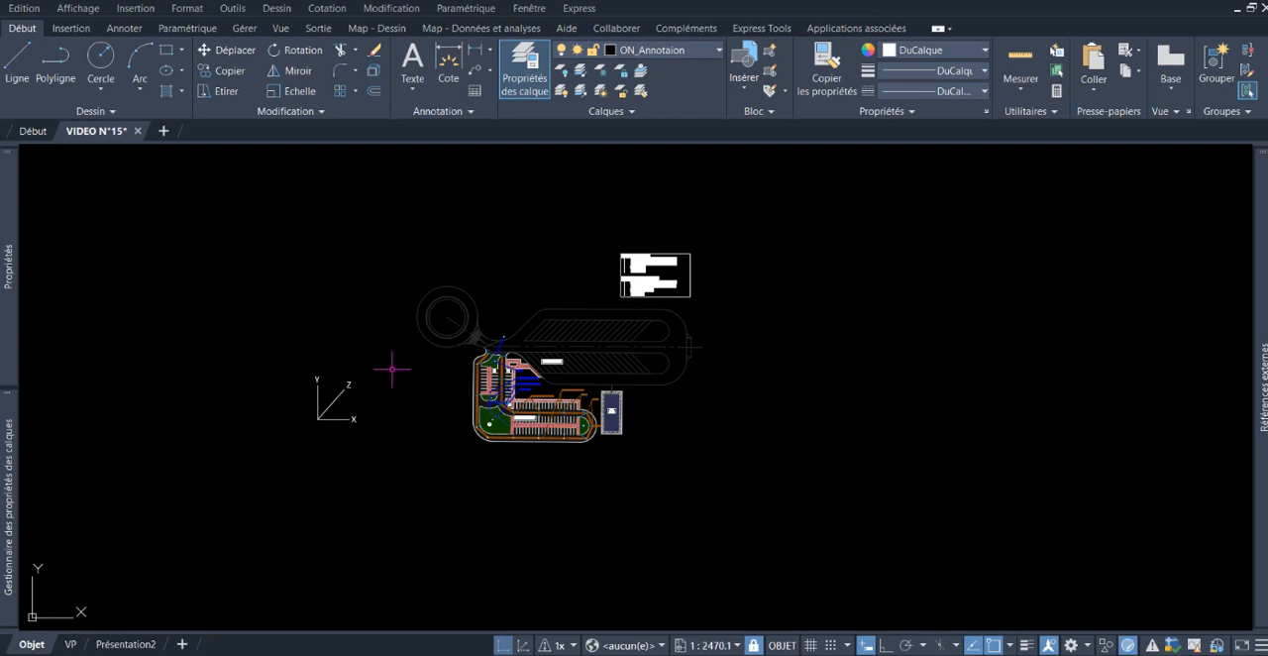
middle_click_drag(392, 378, 392, 402)
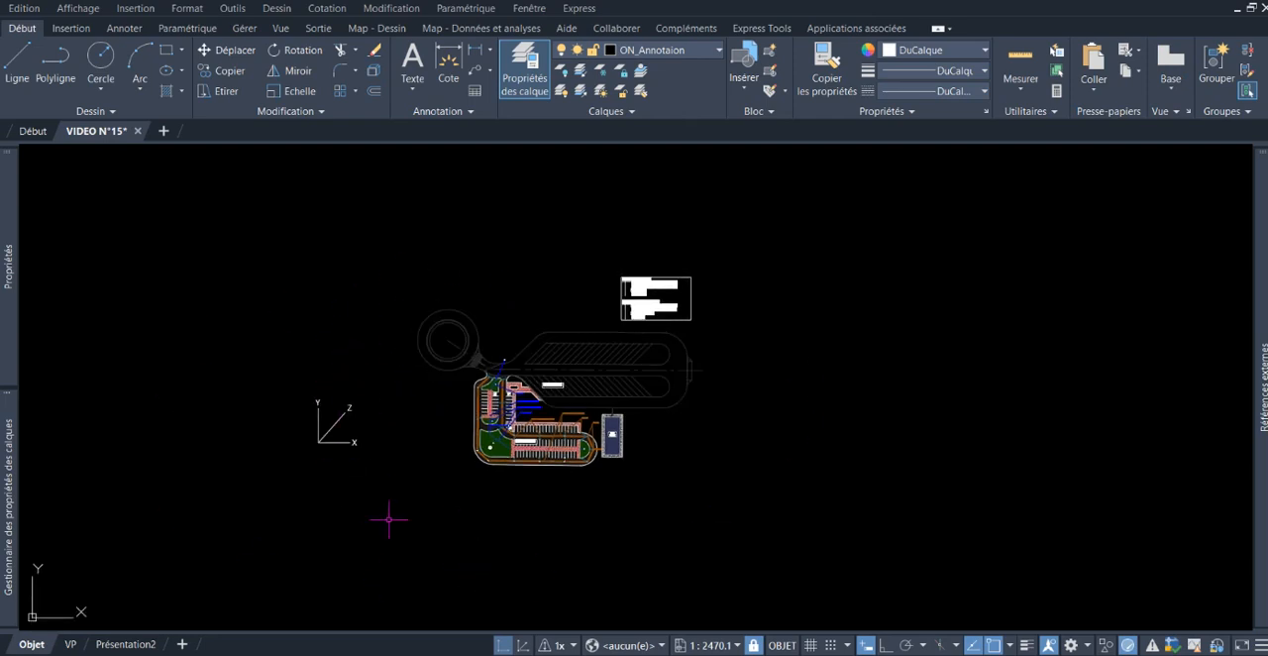
middle_click_drag(354, 330, 401, 340)
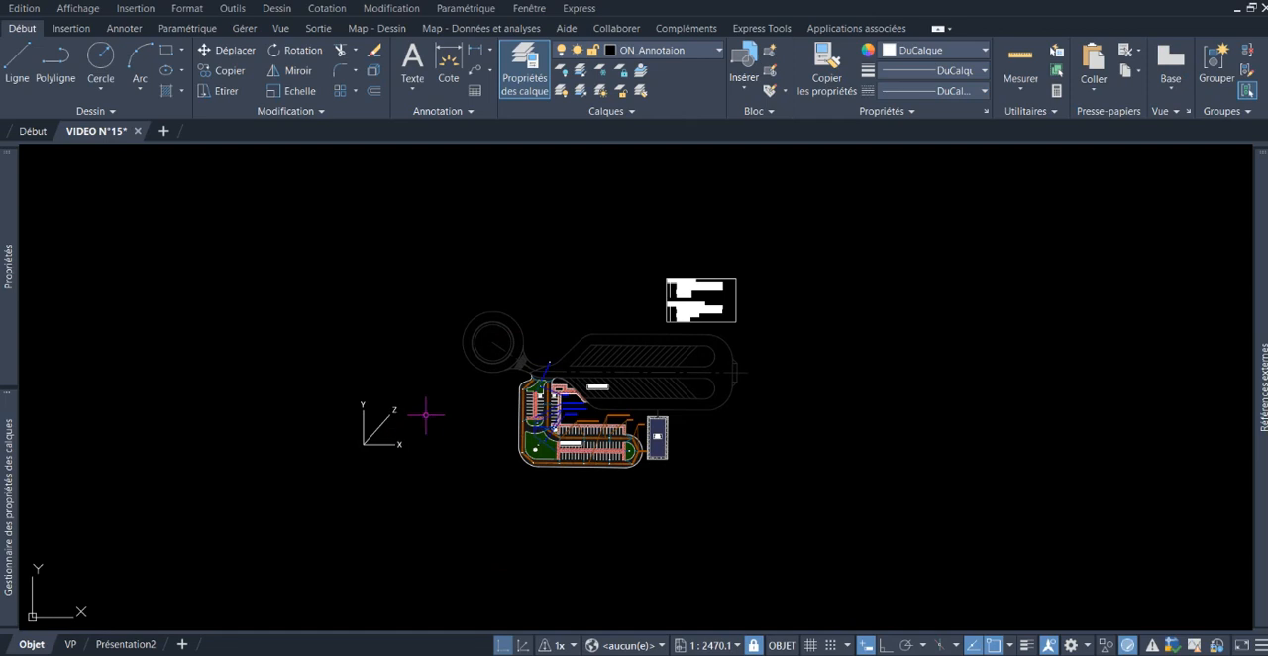
Step: Delete the slanted Z axis line and its Z label from the XYZ axis sketch beside the parking plan
scroll(365, 444, "up", 2)
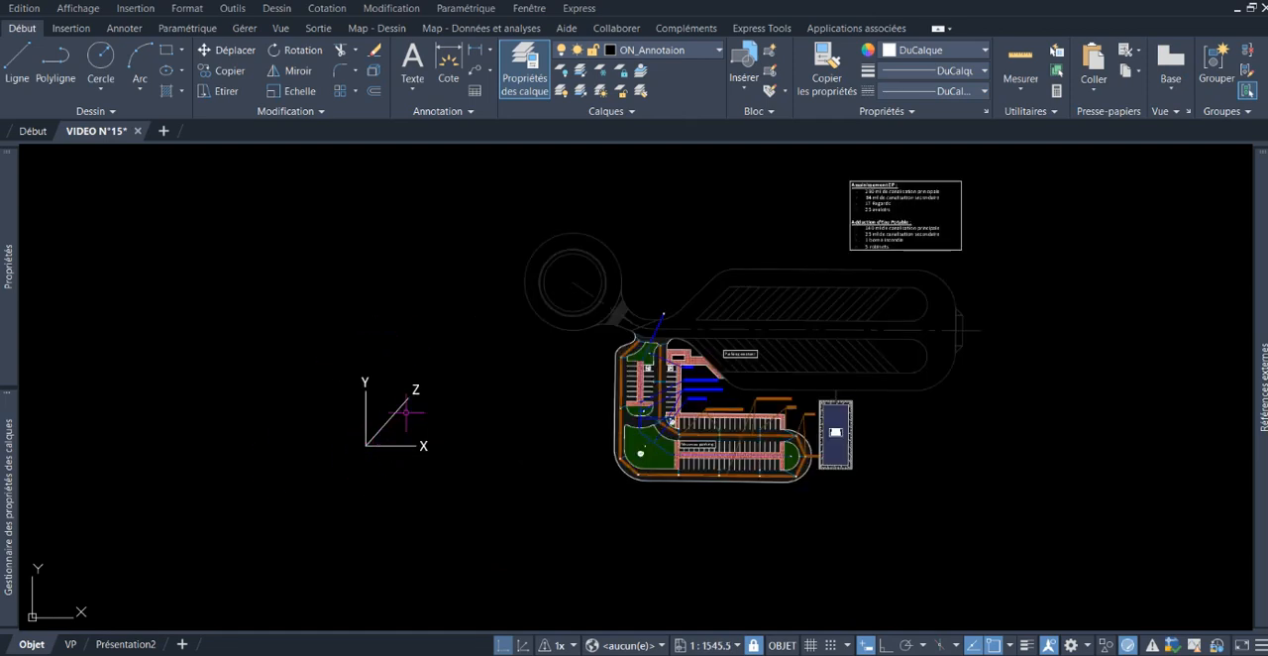
scroll(387, 455, "up", 2)
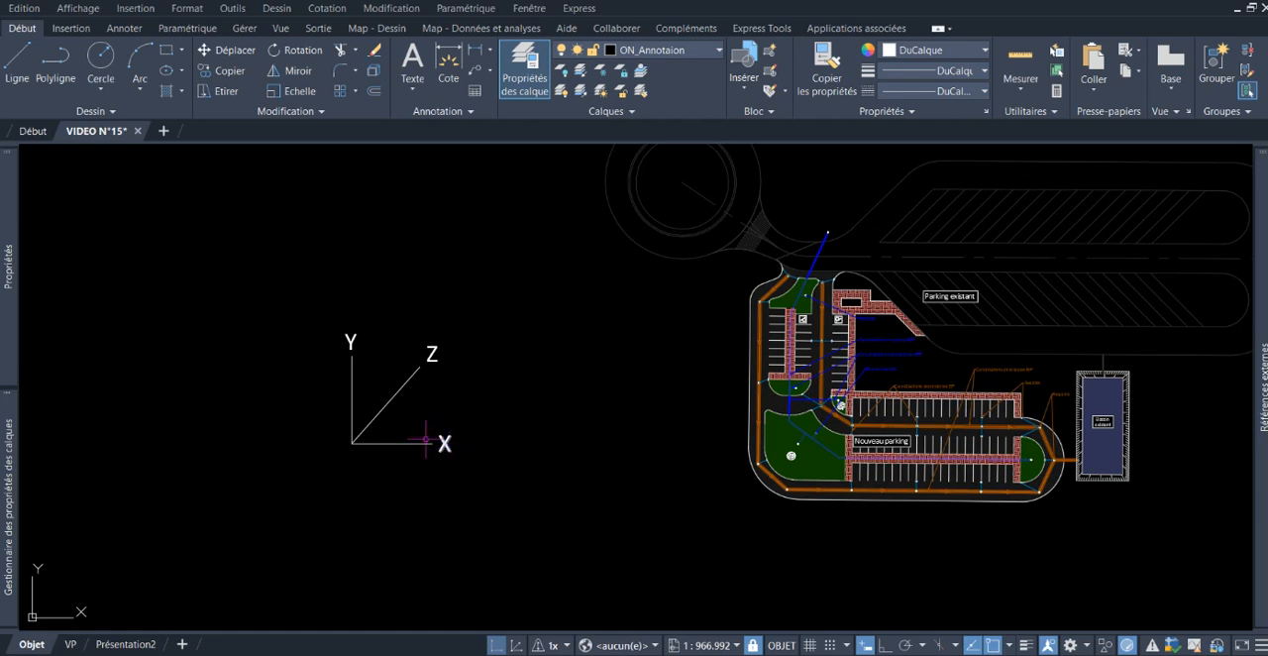
left_click(424, 365)
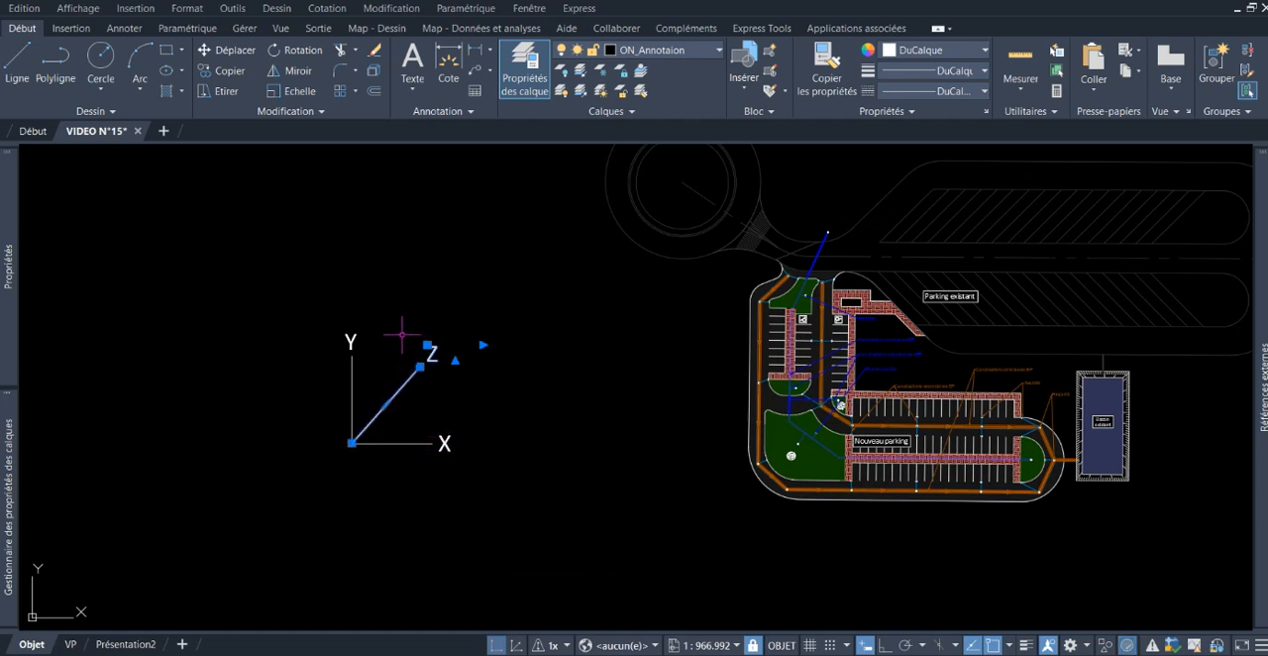
key("Escape")
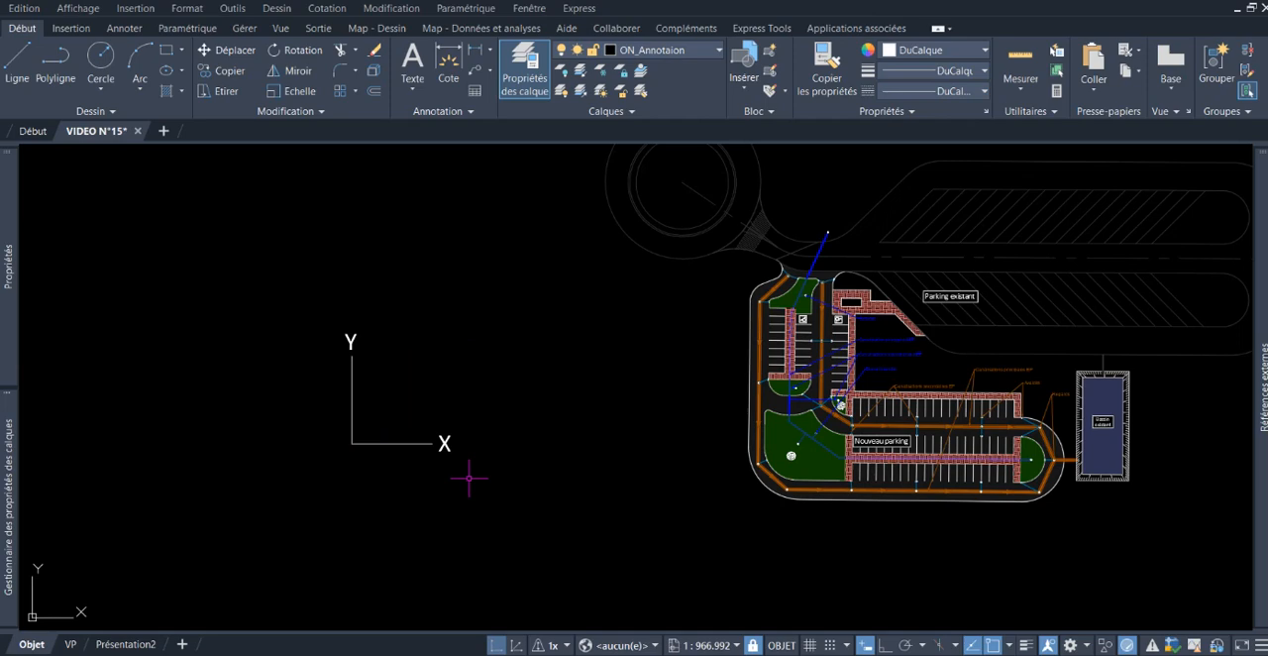
scroll(419, 442, "up", 2)
mouse_move(277, 481)
middle_mouse_down()
mouse_move(393, 486)
mouse_move(368, 467)
middle_mouse_up()
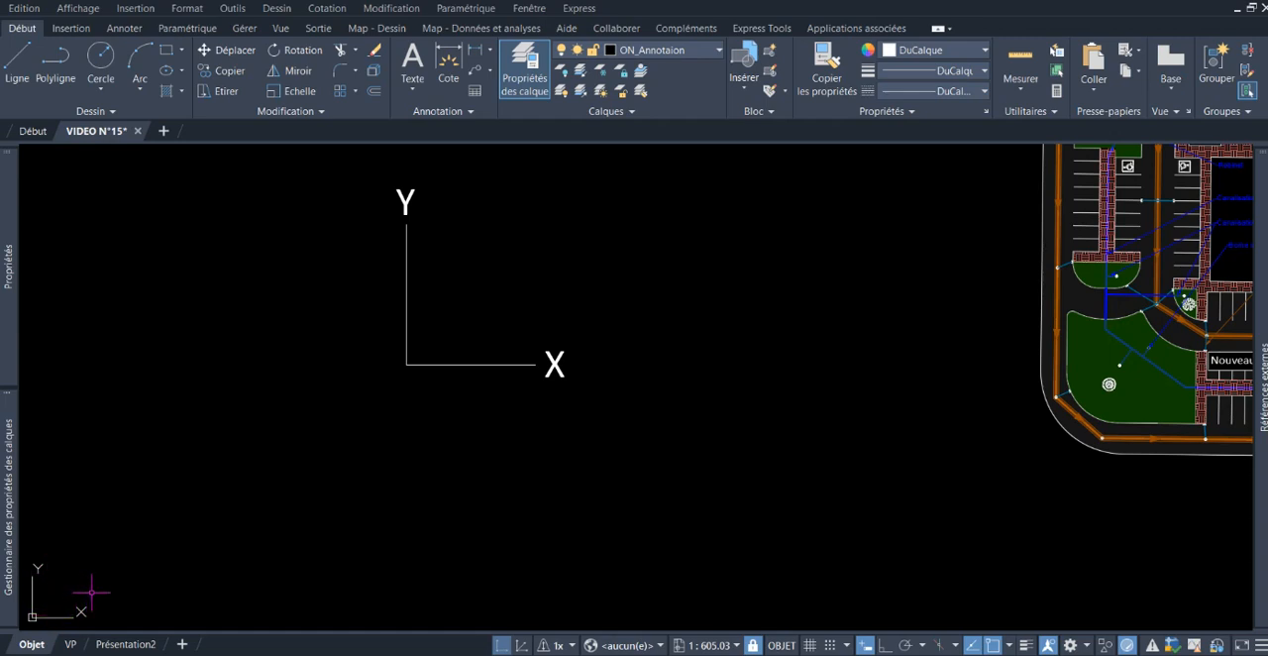
scroll(102, 580, "down", 5)
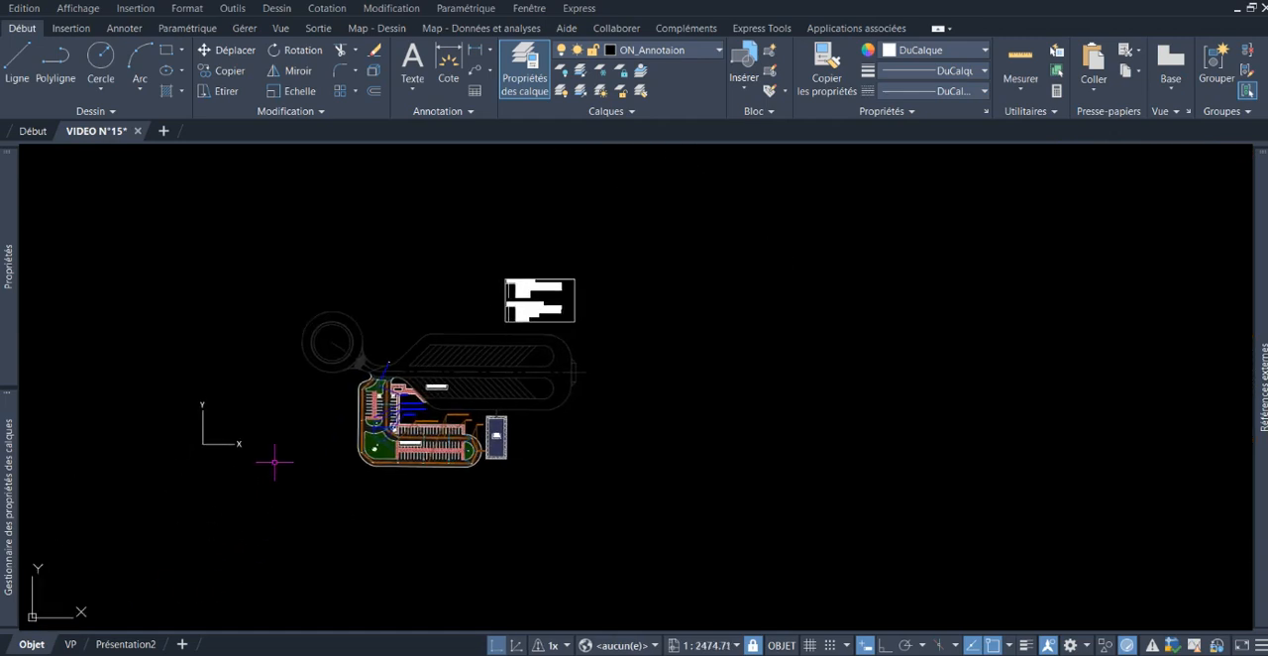
scroll(305, 428, "up", 2)
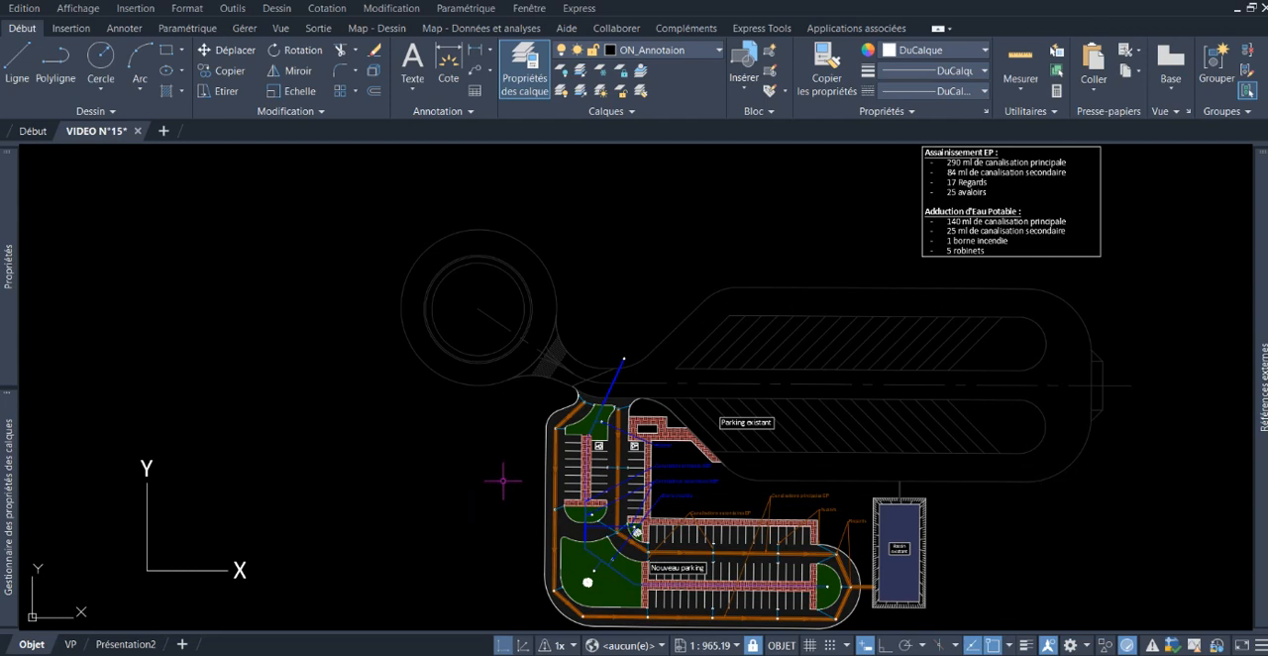
scroll(503, 461, "down", 1)
scroll(476, 476, "down", 1)
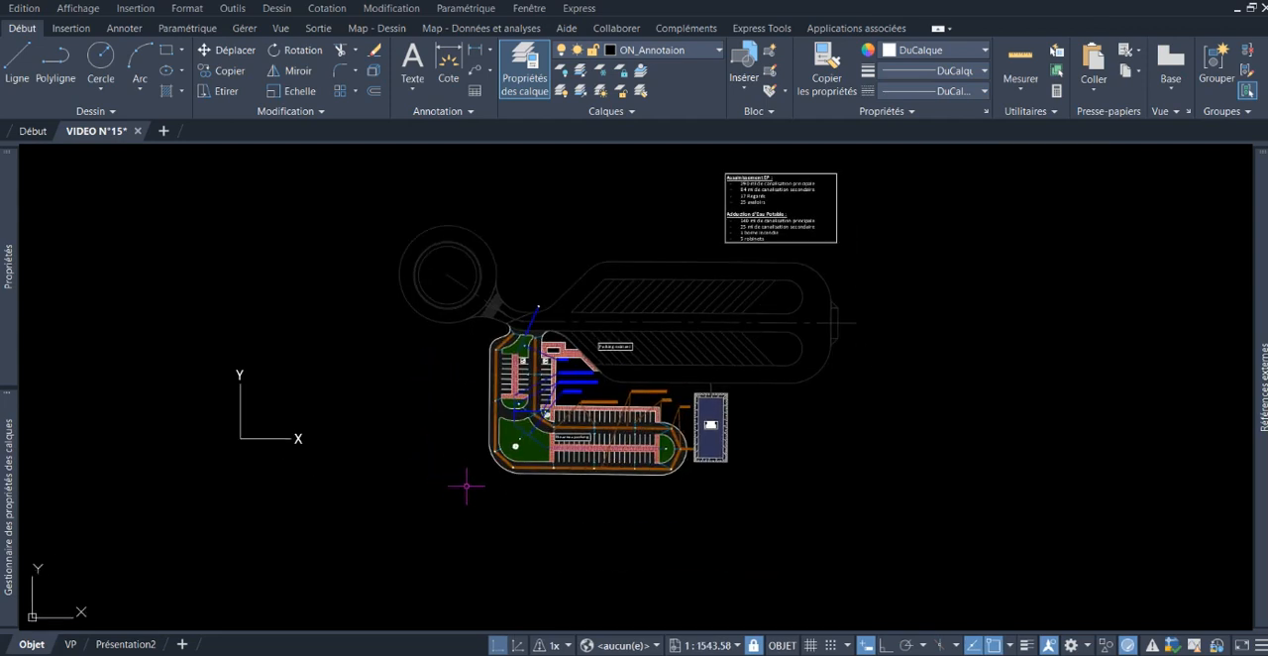
middle_click_drag(459, 482, 441, 448)
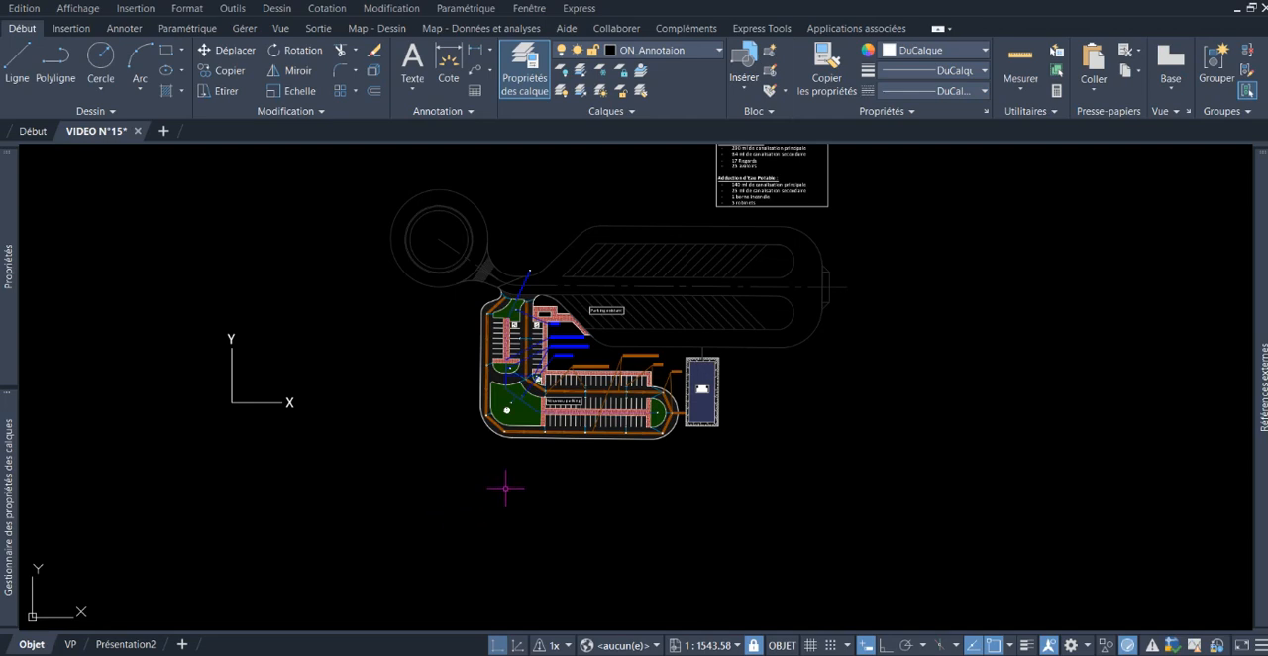
middle_click_drag(394, 461, 410, 458)
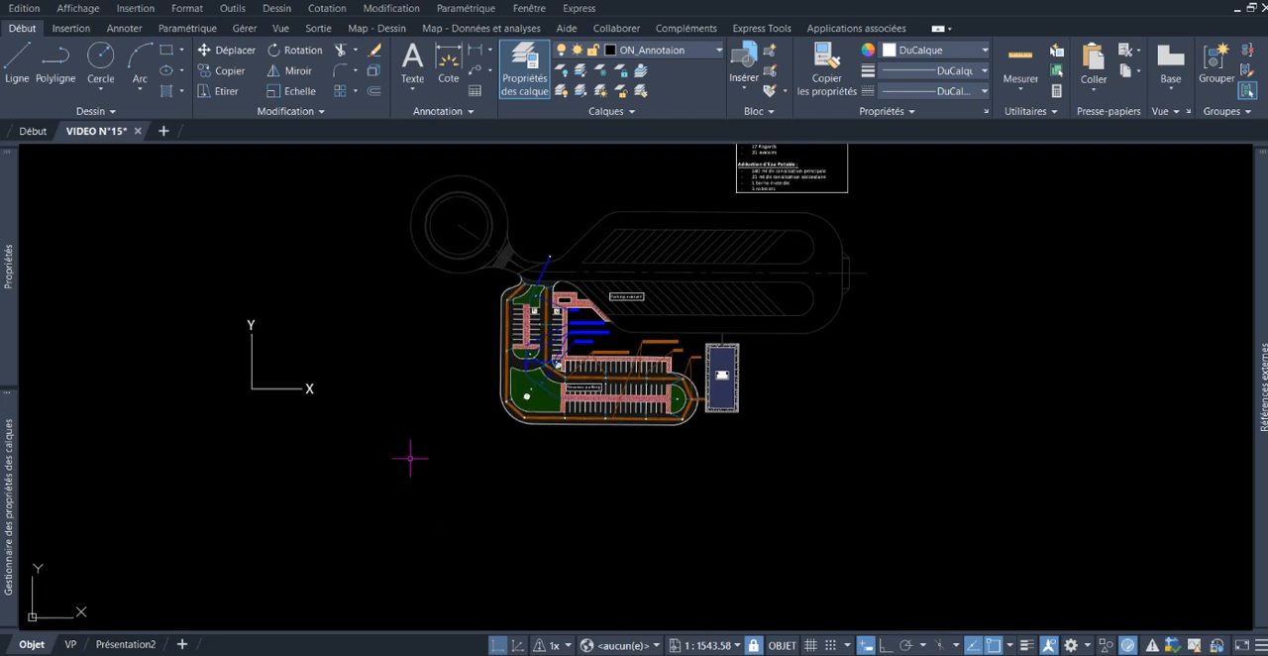
Step: Draw a single-segment polyline 15 units long, sloping up at about 32°, in the empty area below the new parking
type("pl")
key("Return")
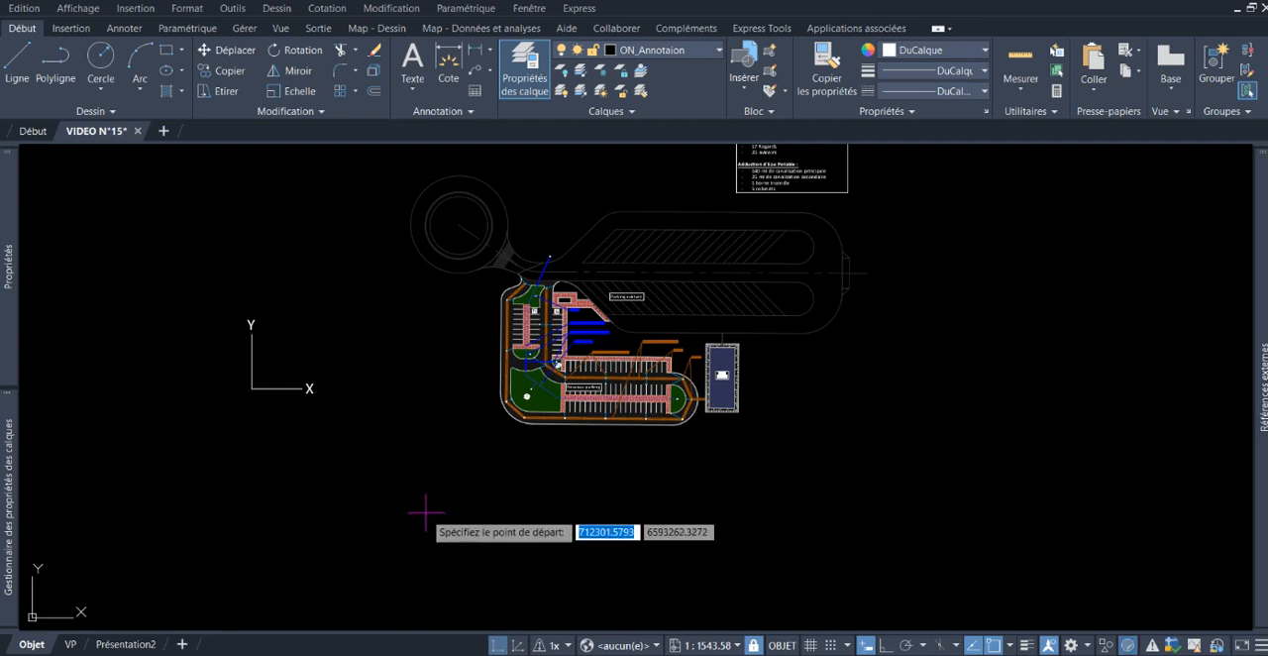
middle_click_drag(654, 457, 555, 416)
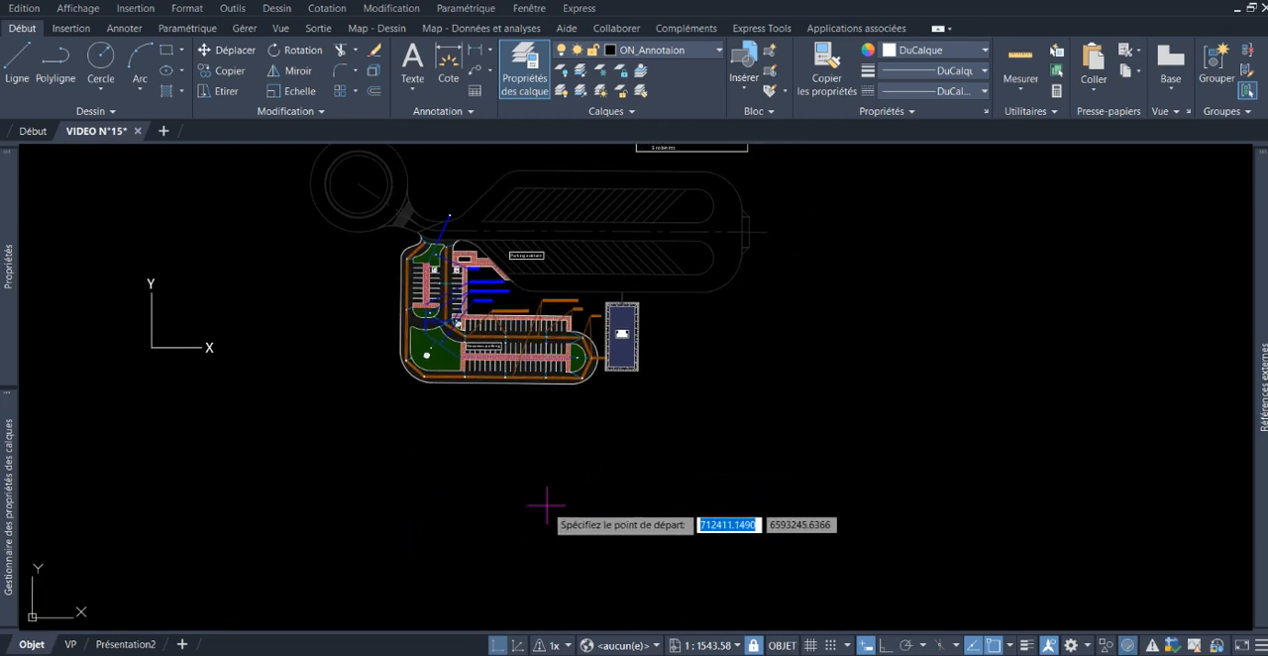
left_click(491, 555)
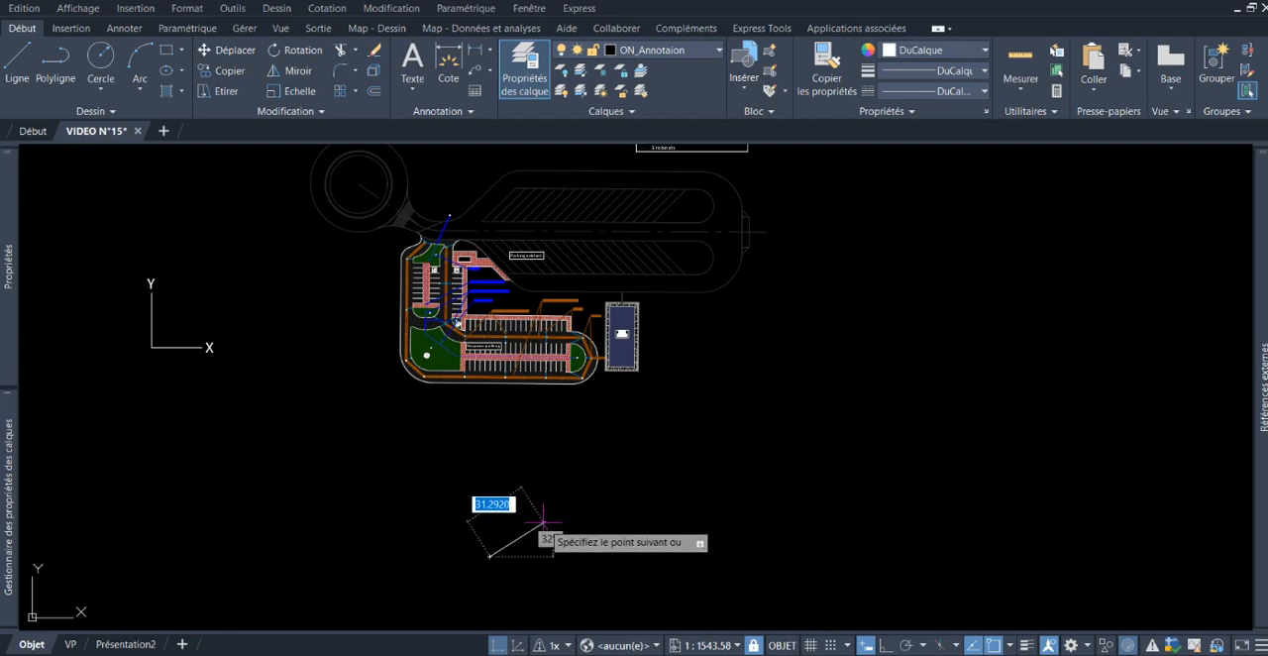
type("15")
key("Return")
key("Return")
mouse_move(497, 539)
middle_mouse_down()
mouse_move(494, 484)
mouse_move(538, 499)
middle_mouse_up()
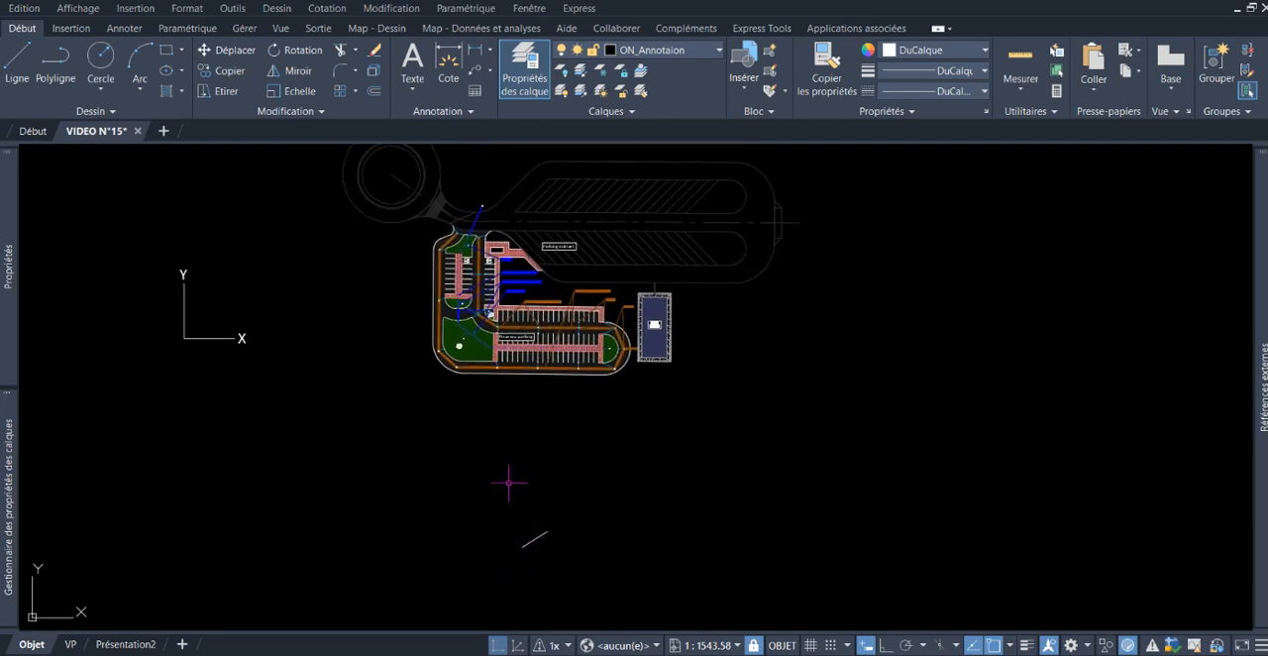
left_click(535, 539)
key("Escape")
left_click(516, 520)
left_click(628, 553)
key("Escape")
Step: Define a new SCU with its origin at the short line's lower end, X axis along the line and Y axis perpendicular to it
type("scu")
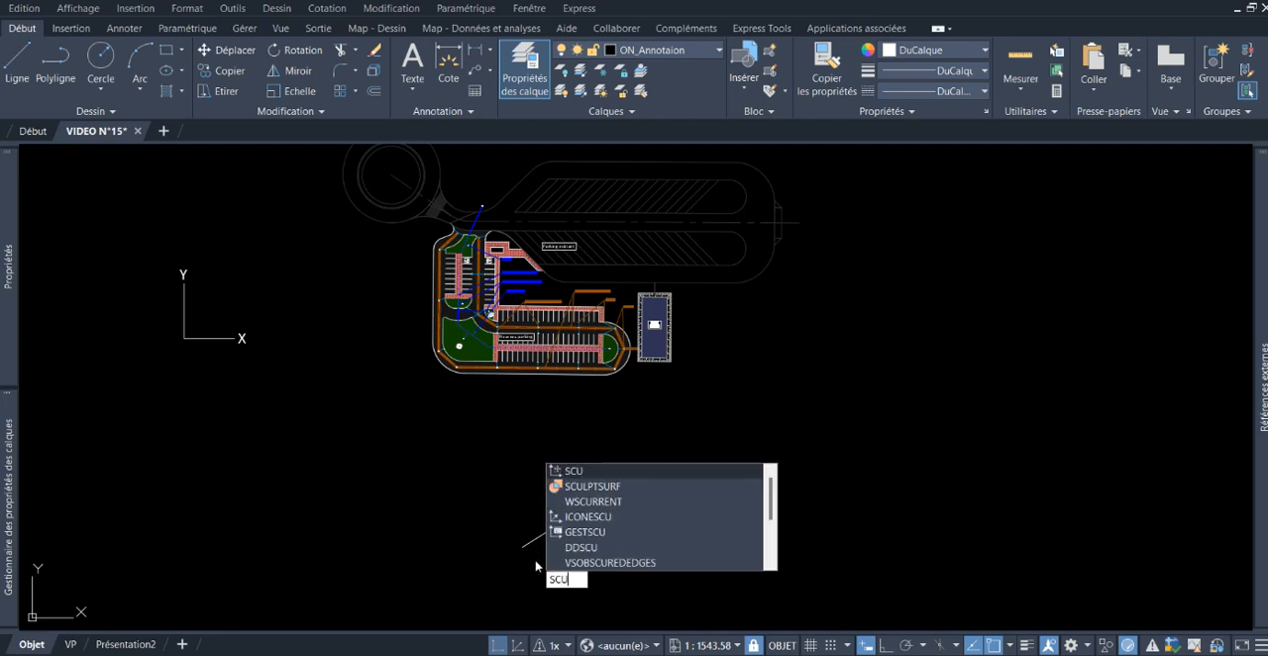
left_click(577, 472)
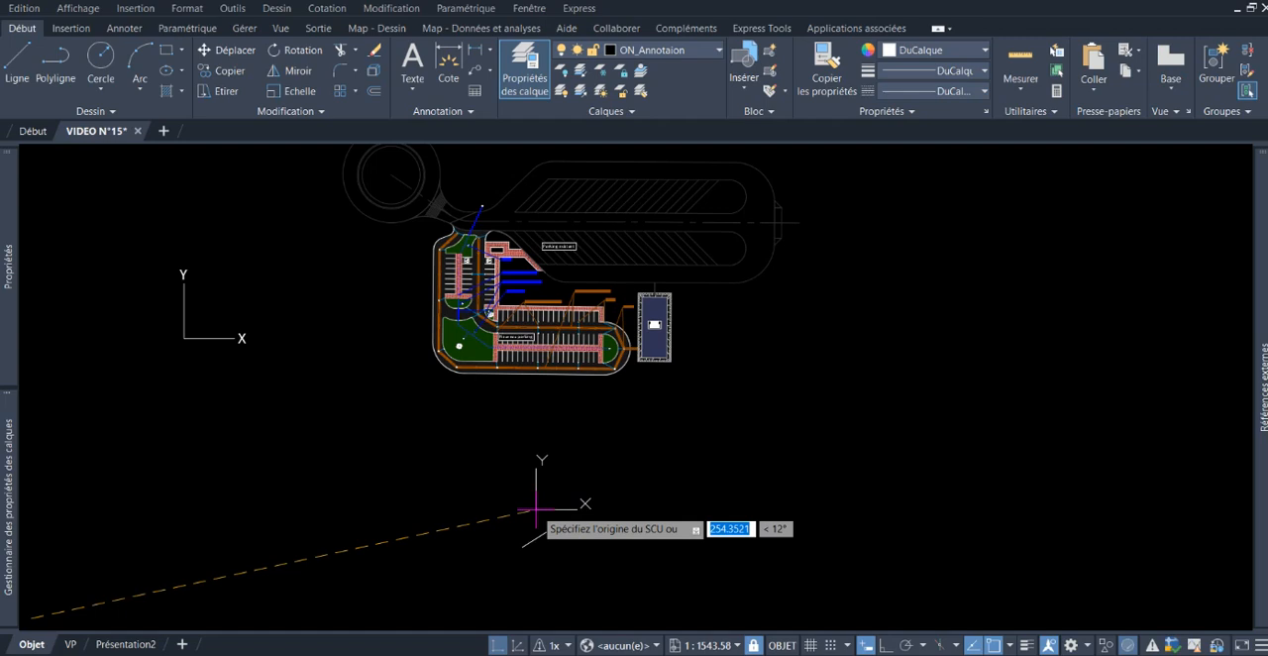
scroll(535, 513, "up", 4)
left_click(507, 521)
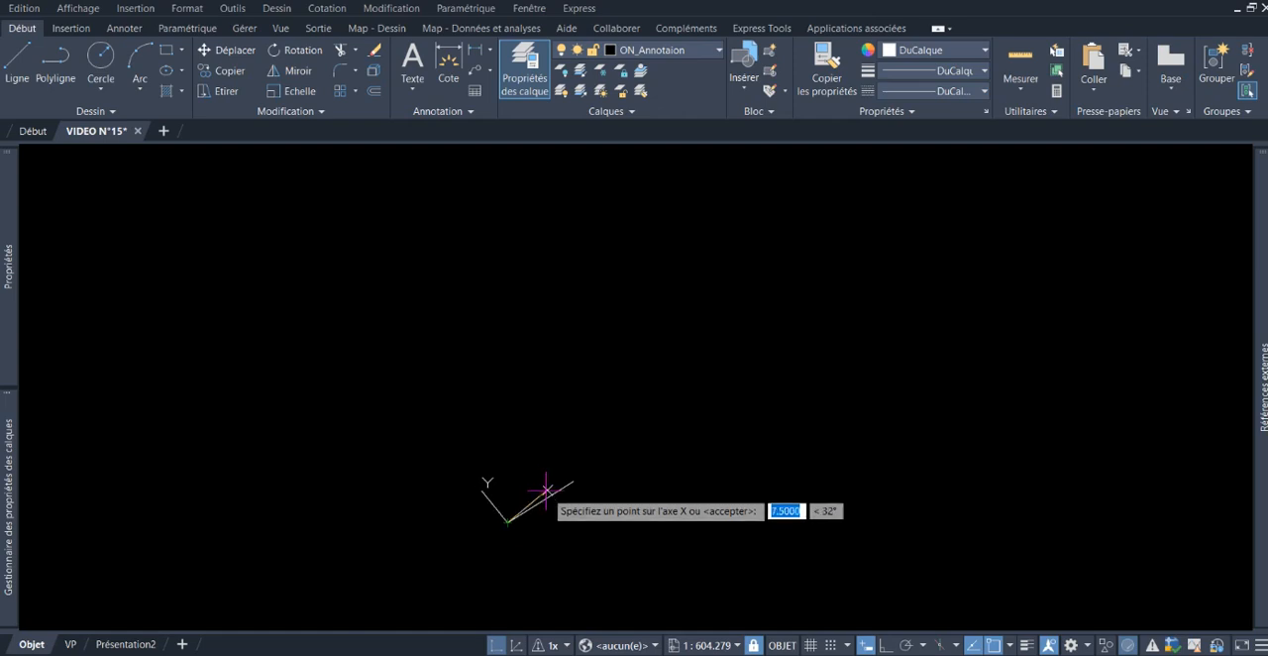
left_click(581, 475)
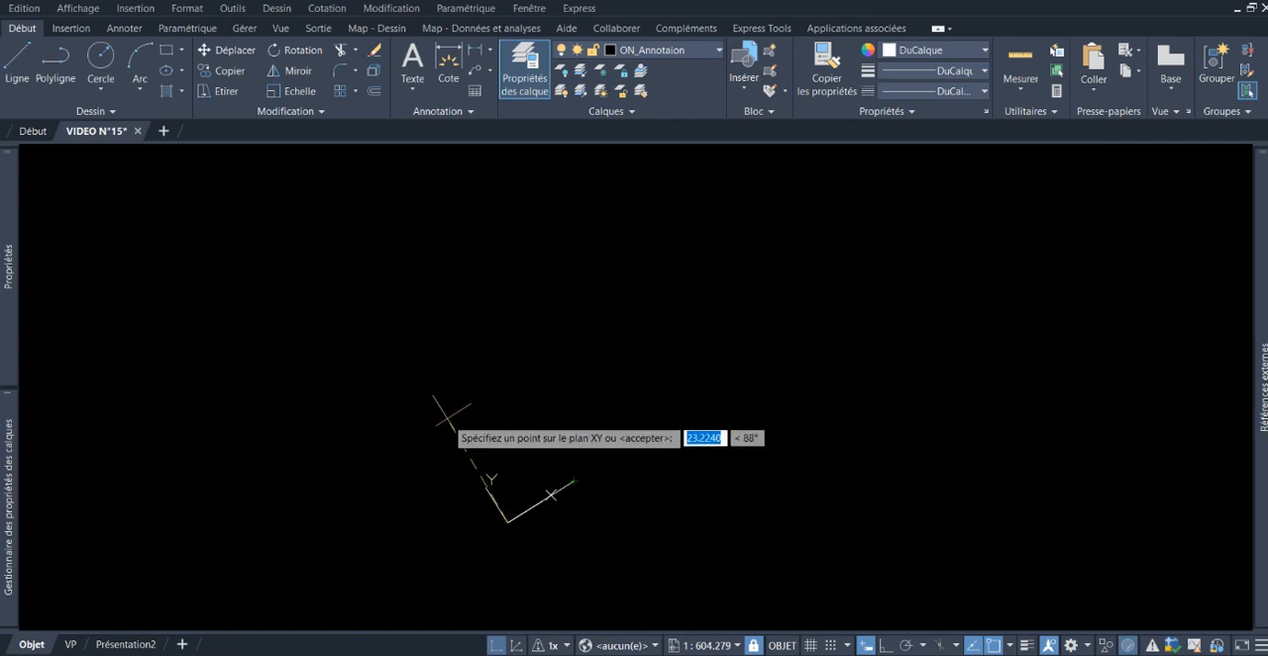
left_click(452, 416)
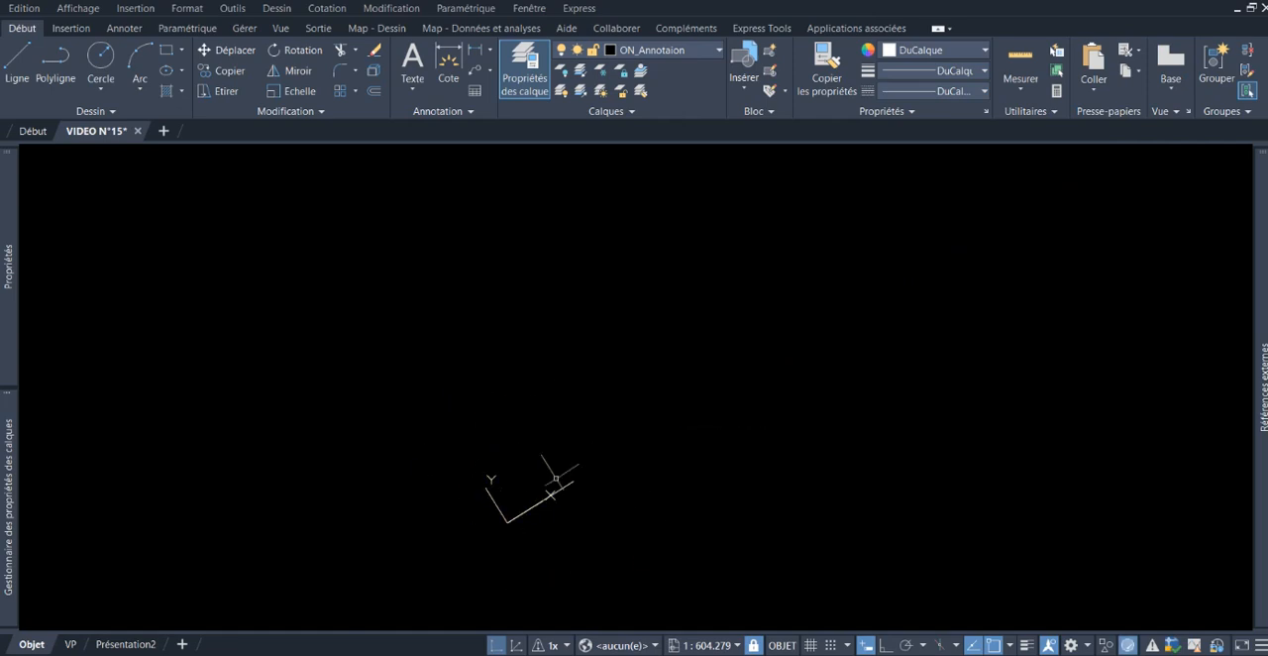
Step: Rotate the view to match the current coordinate system using the REPERE command with the scu Courant option
scroll(498, 555, "up", 2)
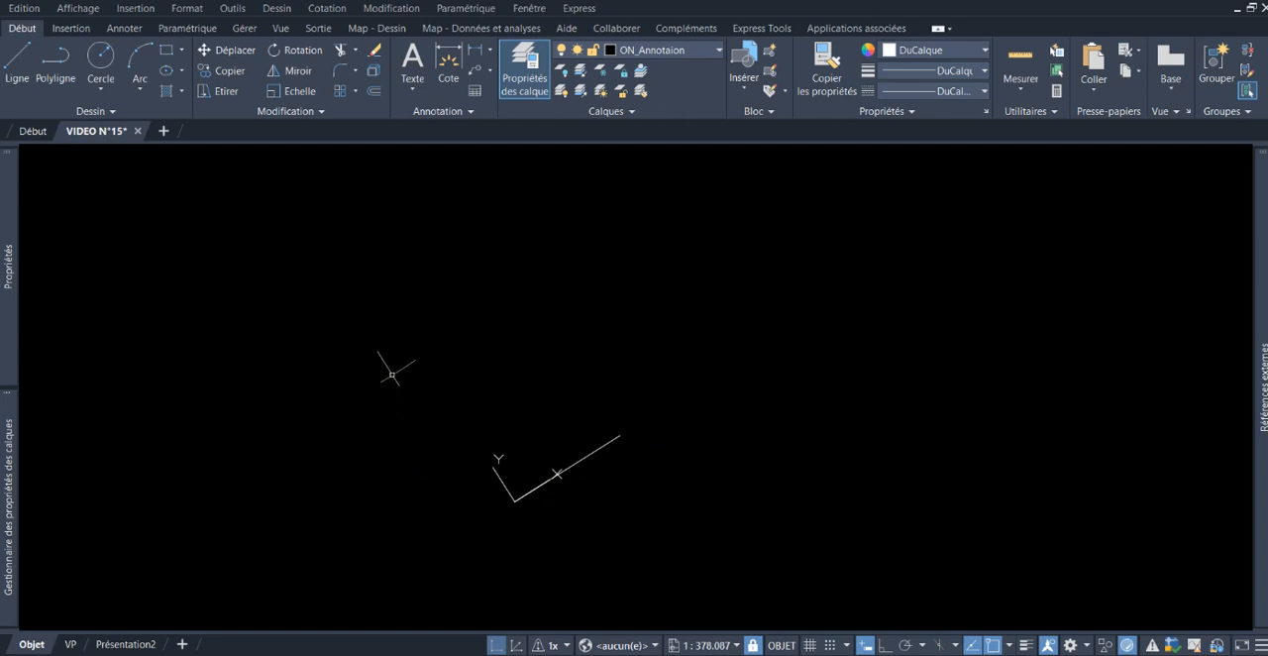
scroll(473, 555, "down", 6)
middle_click_drag(505, 510, 528, 452)
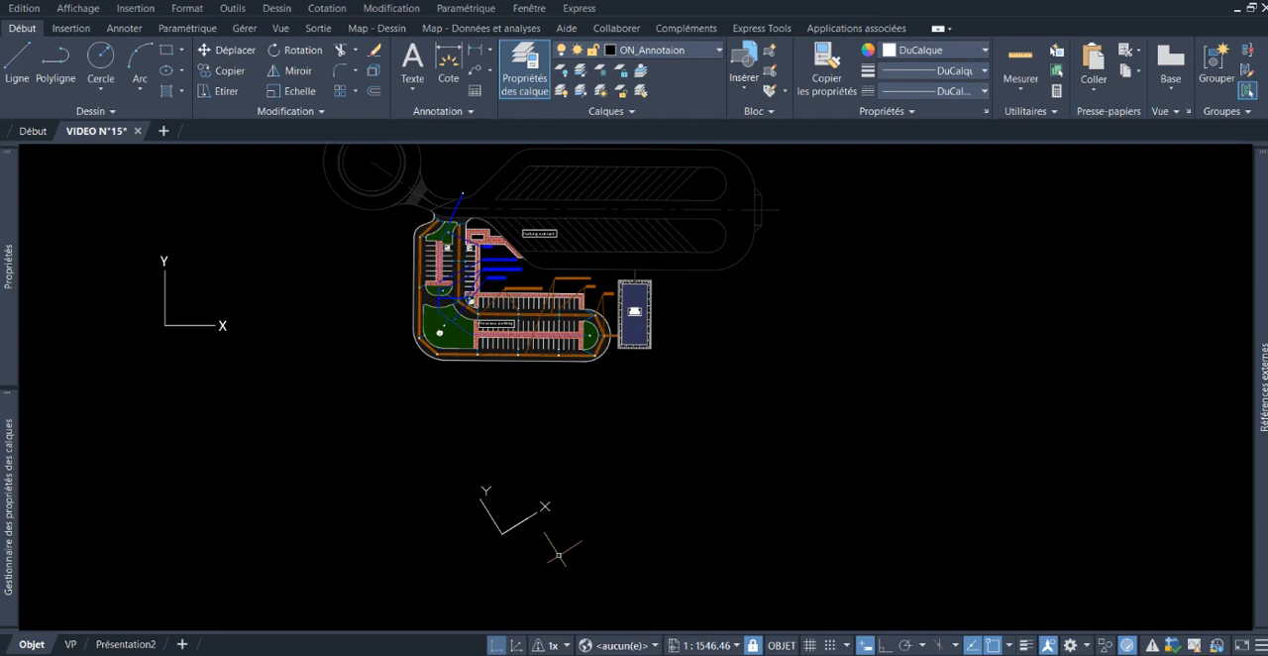
type("REPERE")
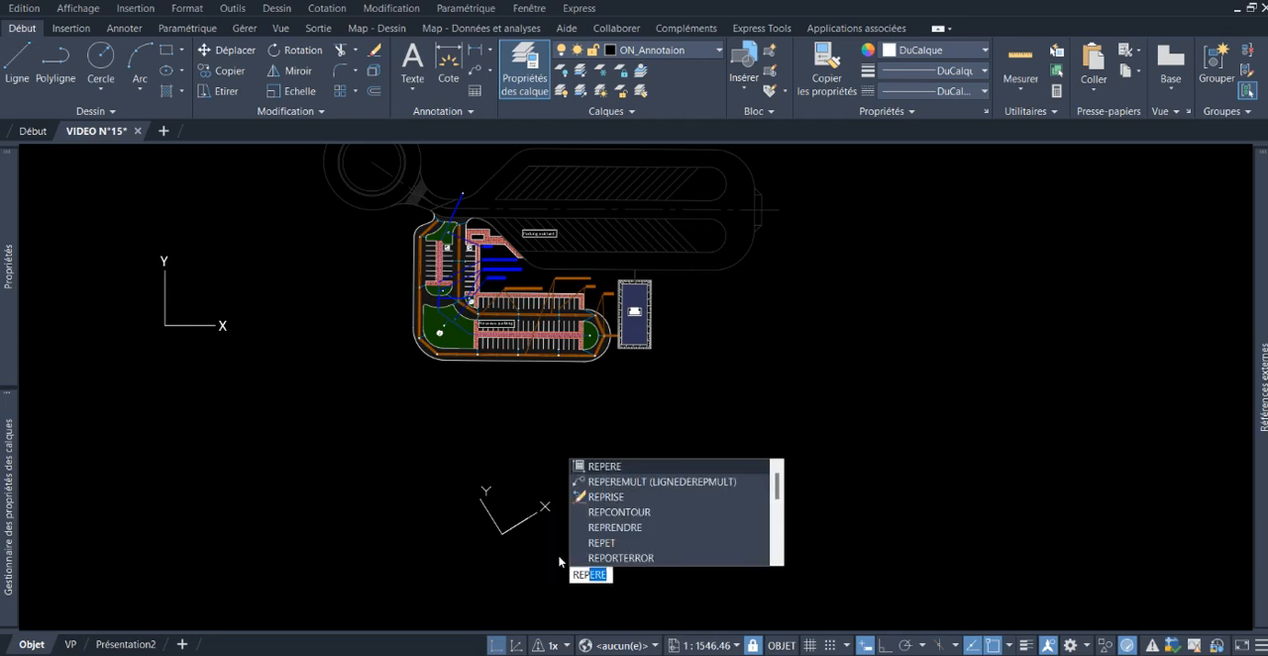
key("Return")
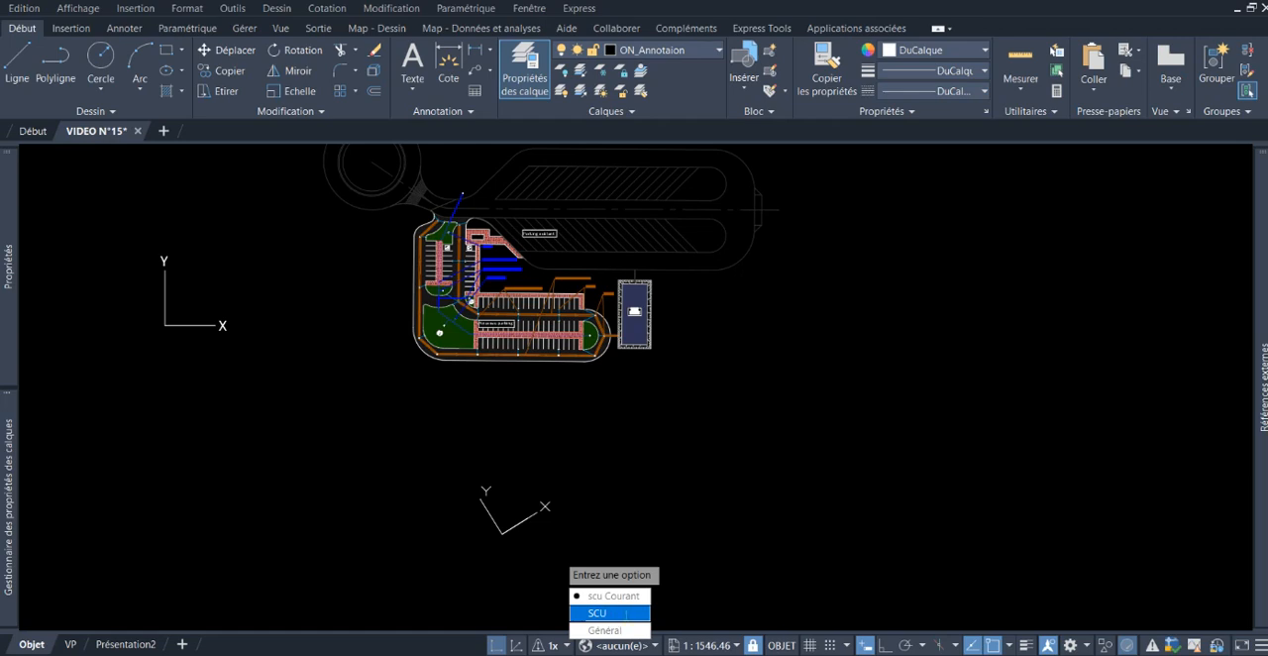
left_click(625, 597)
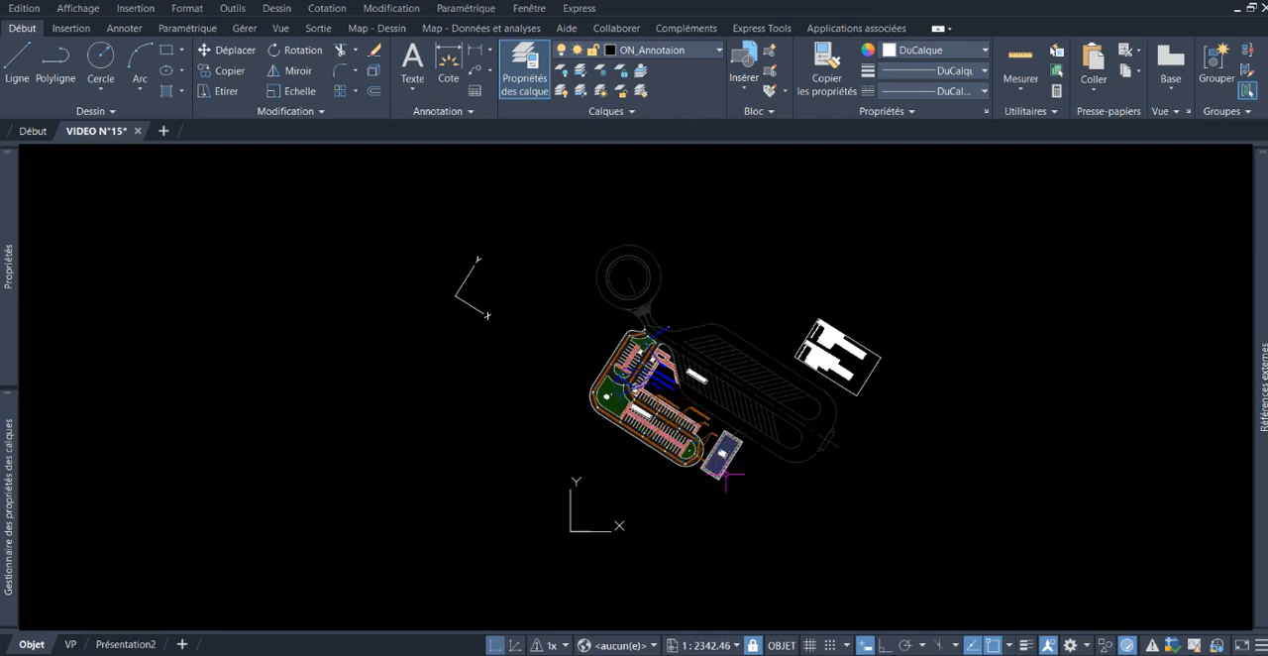
Step: Draw a second single-segment oblique polyline, sloping up at about 30°, in the empty area below the rotated parking plan, and leave it unselected
middle_click_drag(724, 406, 639, 361)
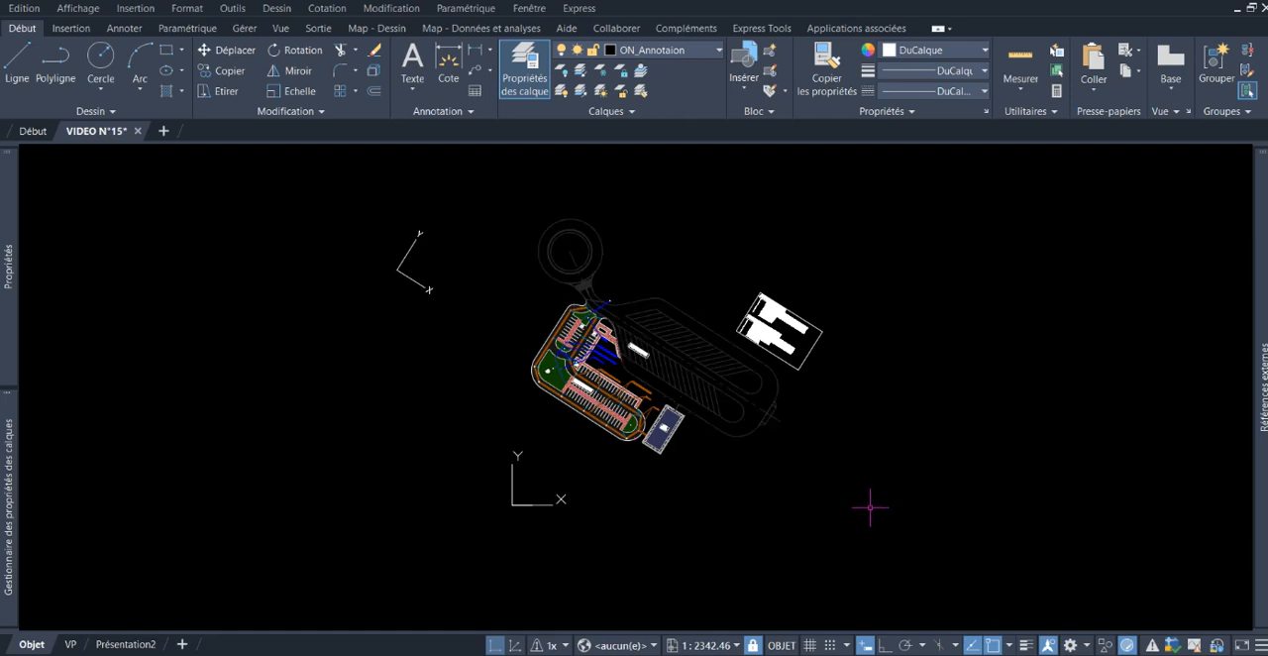
middle_click_drag(870, 507, 807, 490)
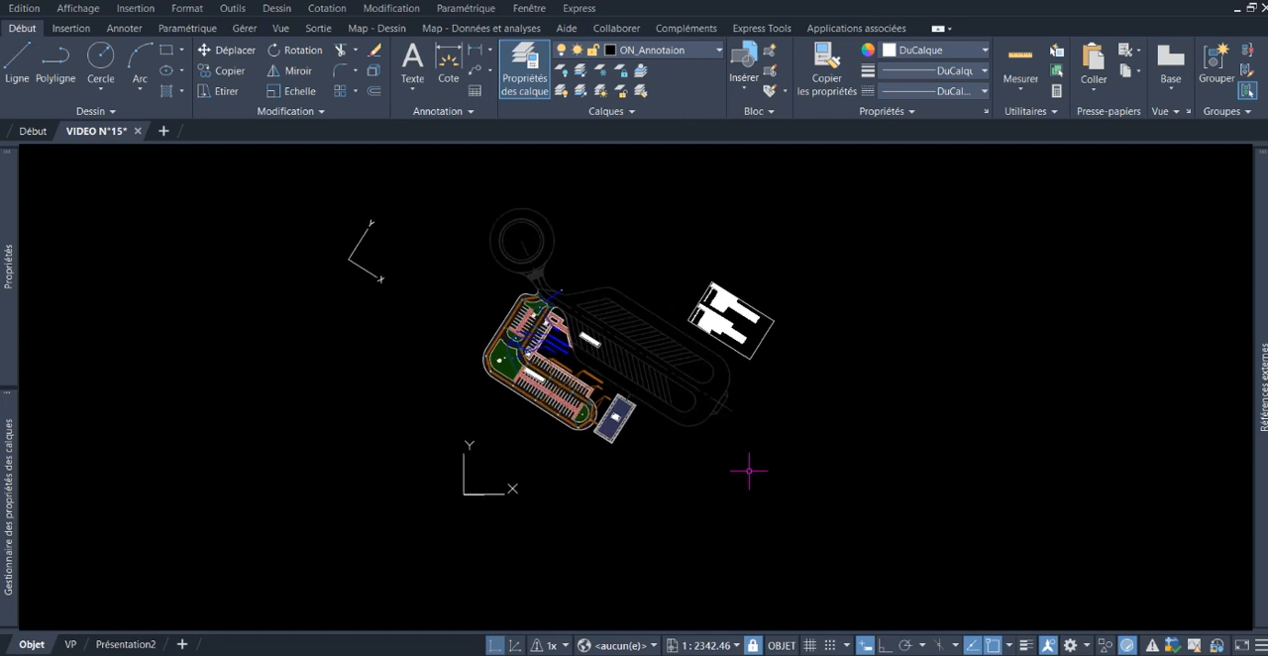
middle_click_drag(747, 512, 664, 504)
type("P")
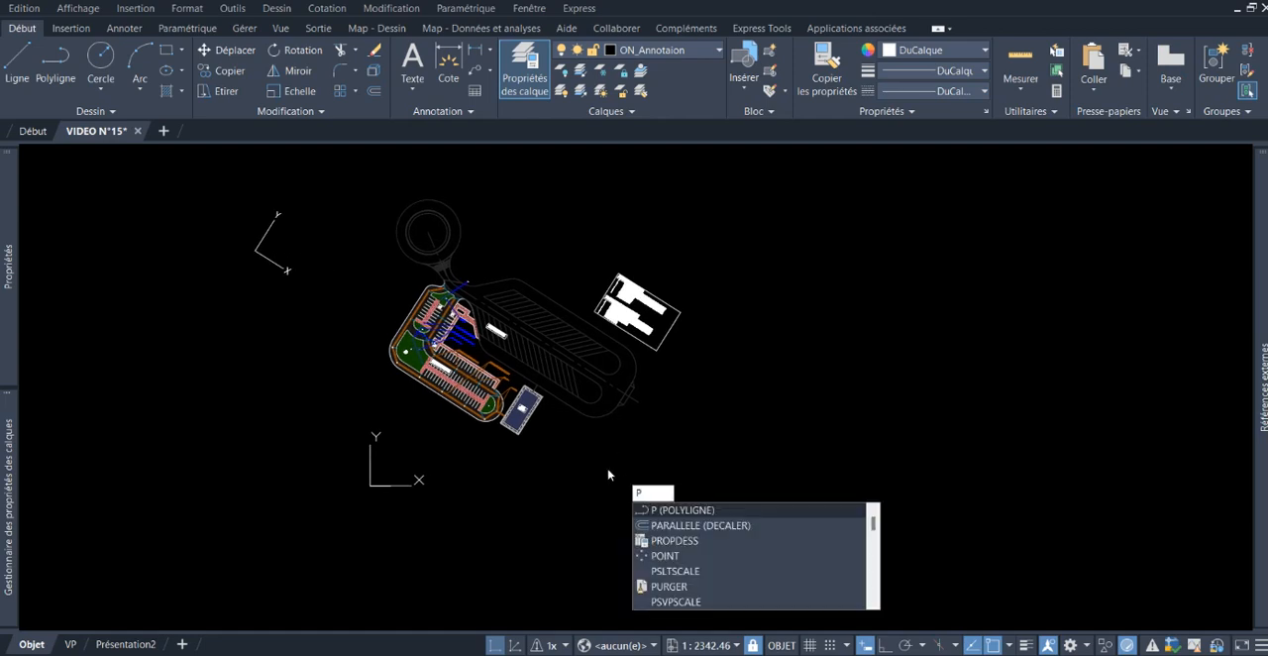
key("Return")
left_click(686, 545)
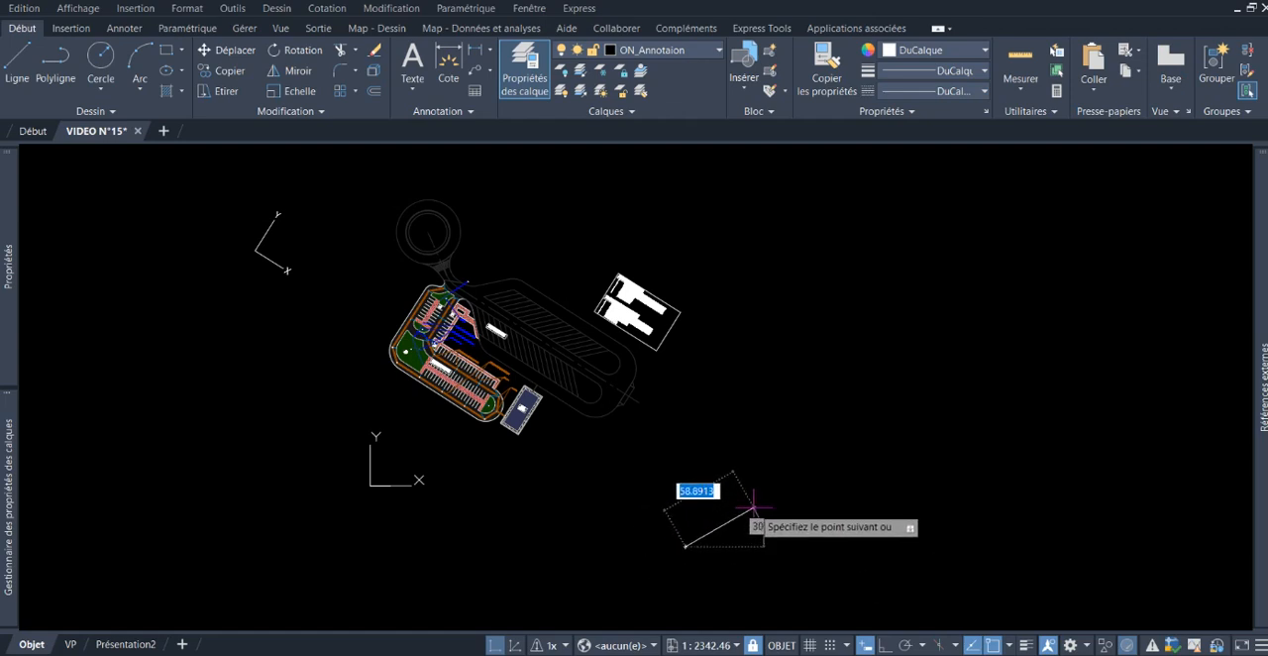
left_click(743, 513)
key("Return")
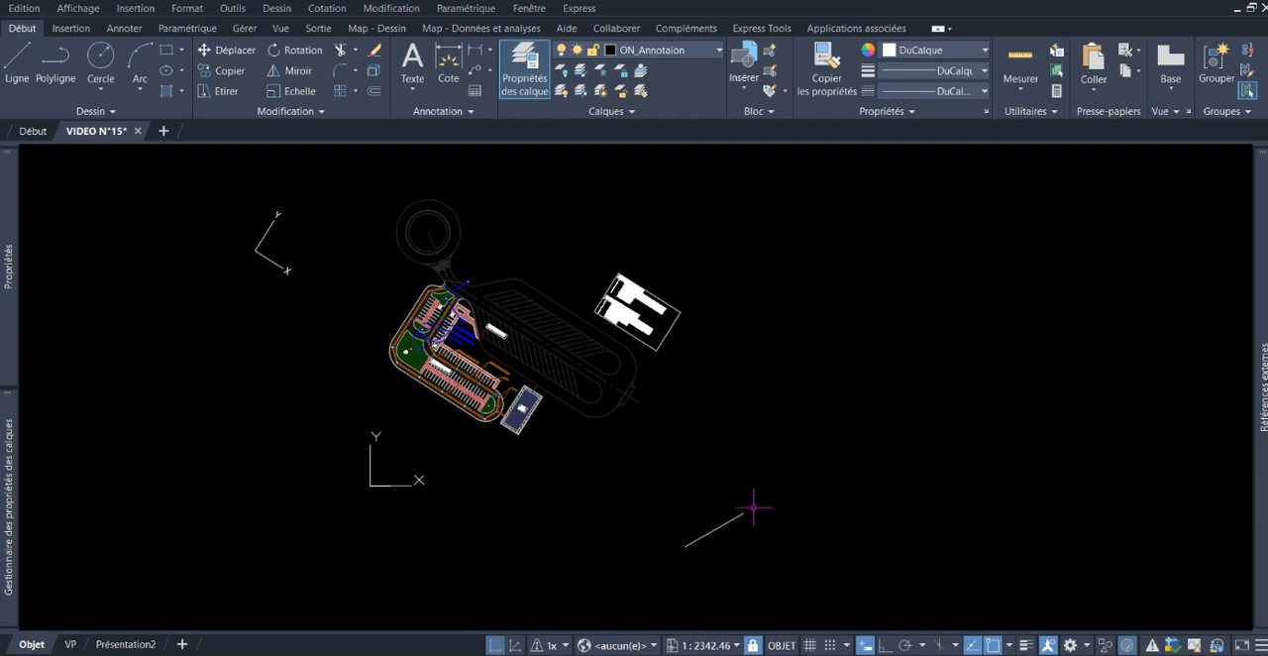
left_click(728, 522)
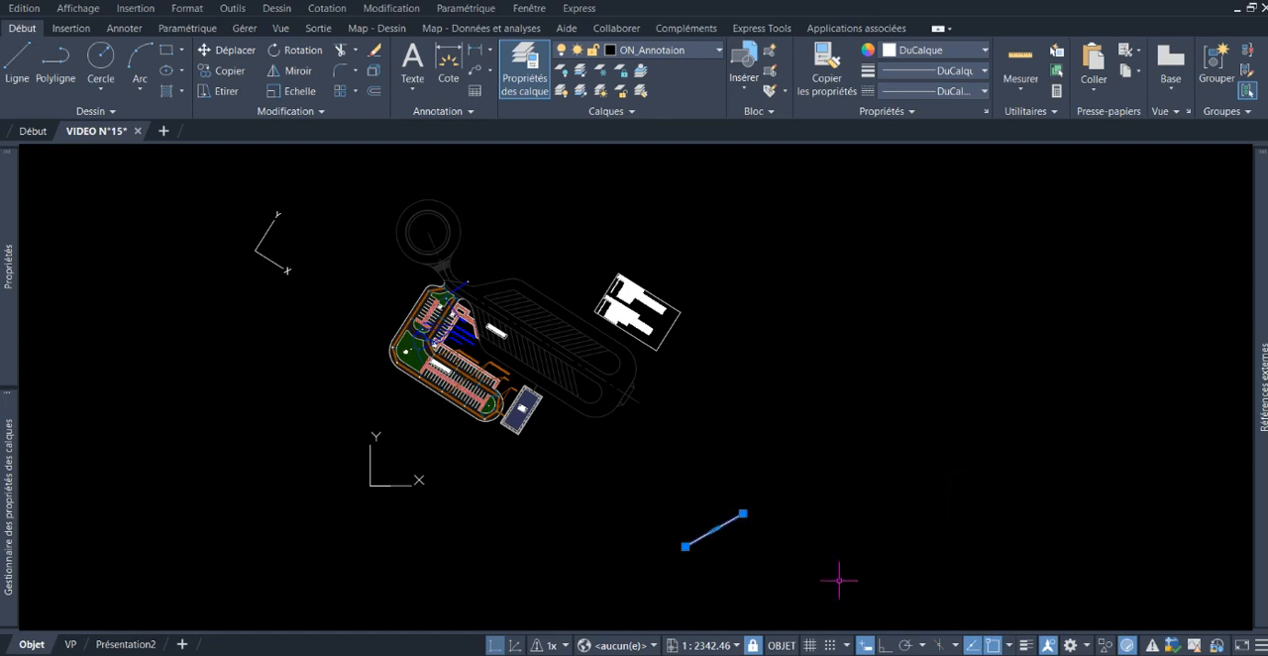
key("Escape")
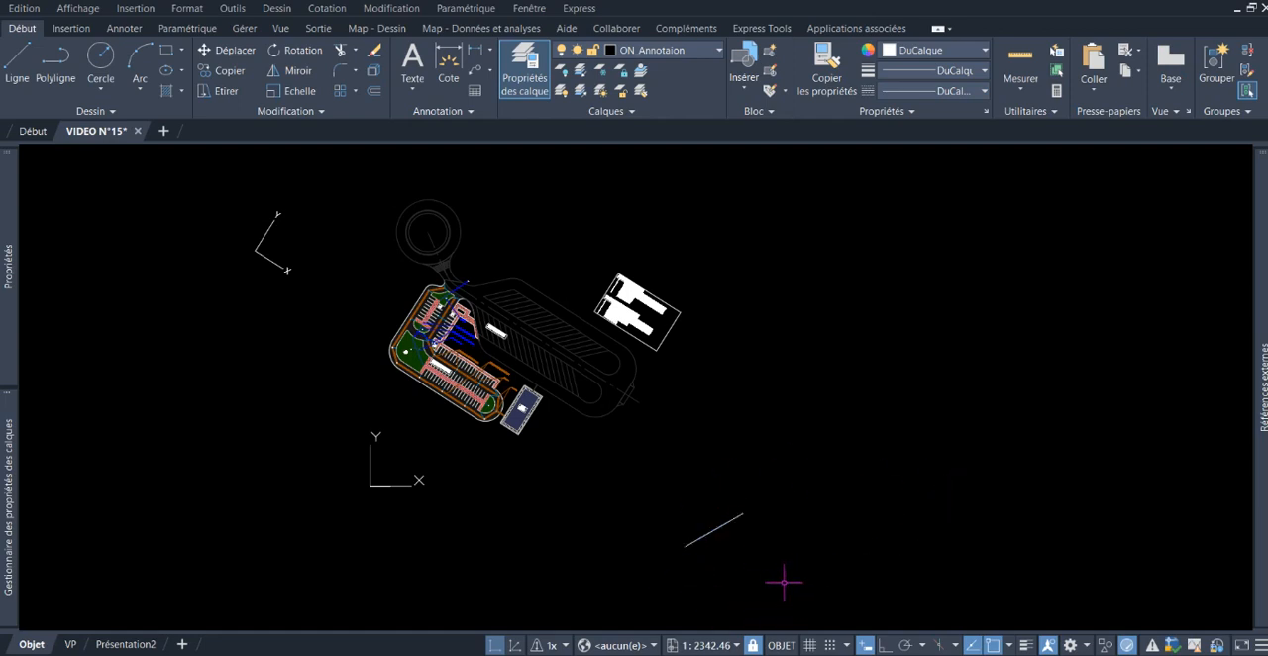
Step: Define a new SCU with its origin at the second oblique line's lower end and the X axis through its upper end, accepting the default Y direction
type("scu")
key("Return")
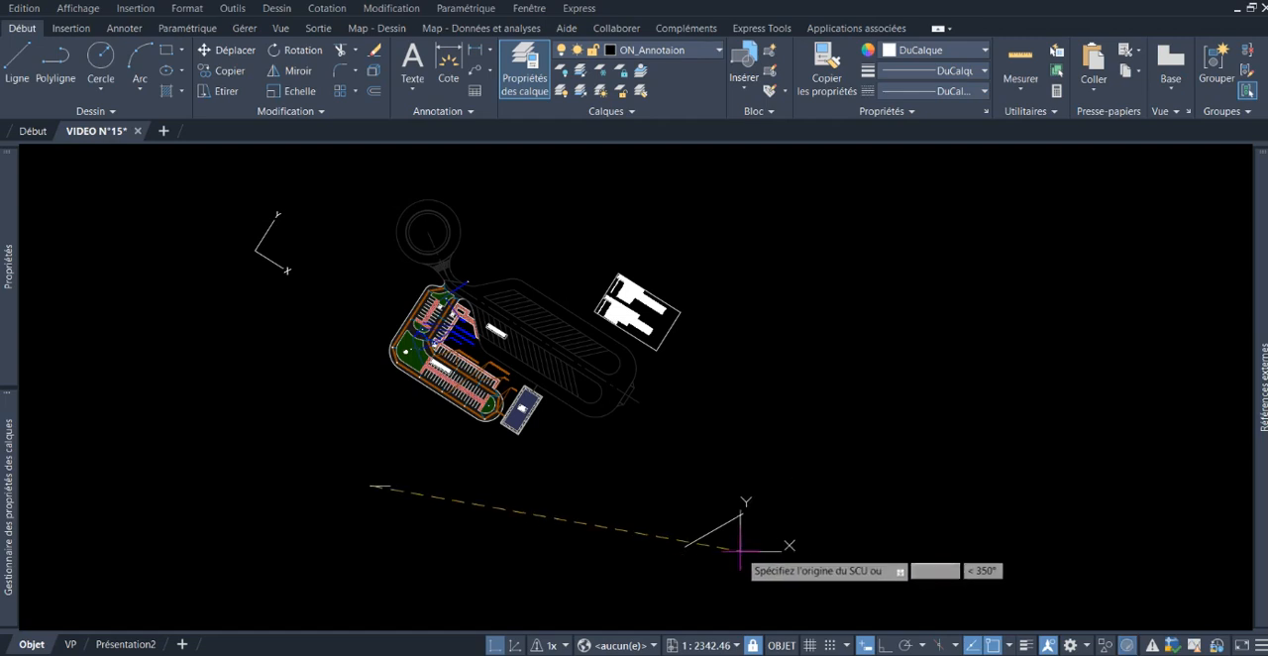
left_click(684, 546)
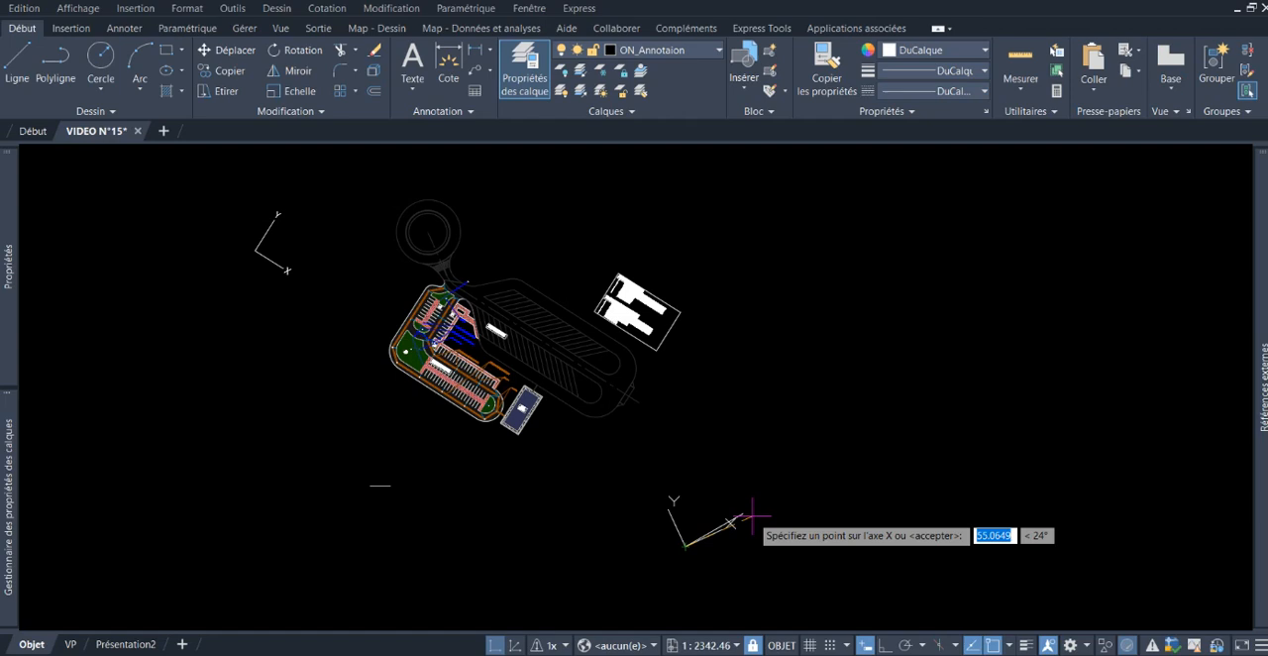
scroll(728, 519, "up", 6)
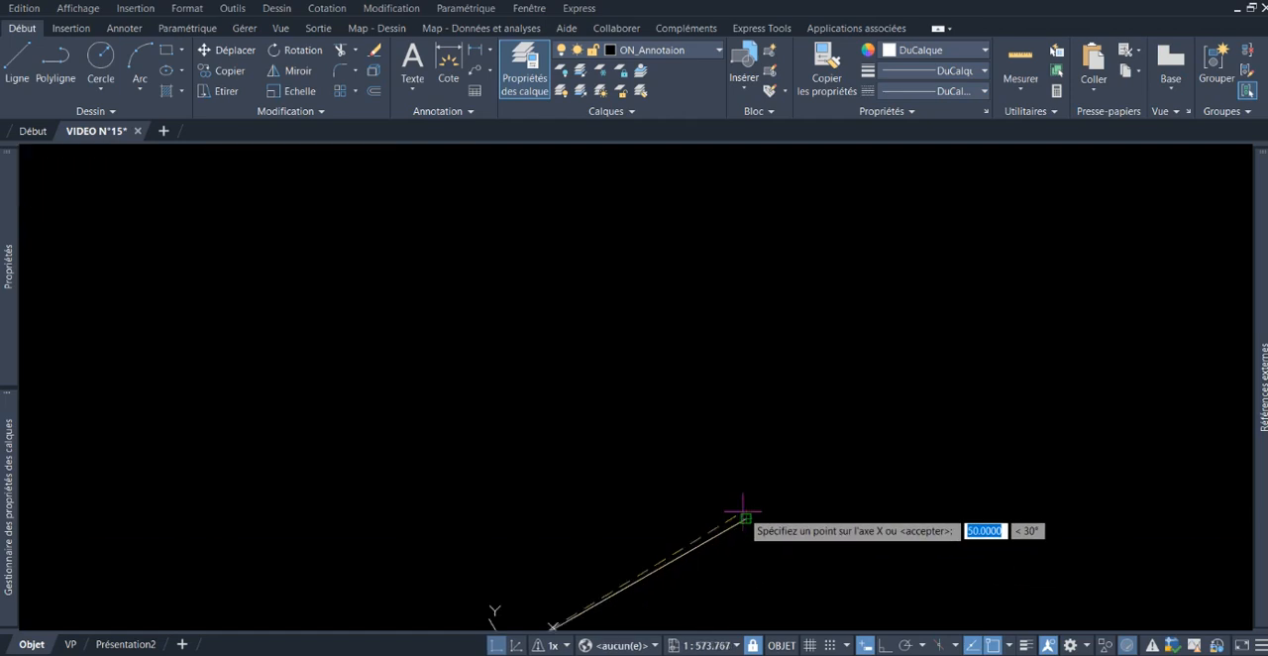
middle_click_drag(743, 514, 780, 408)
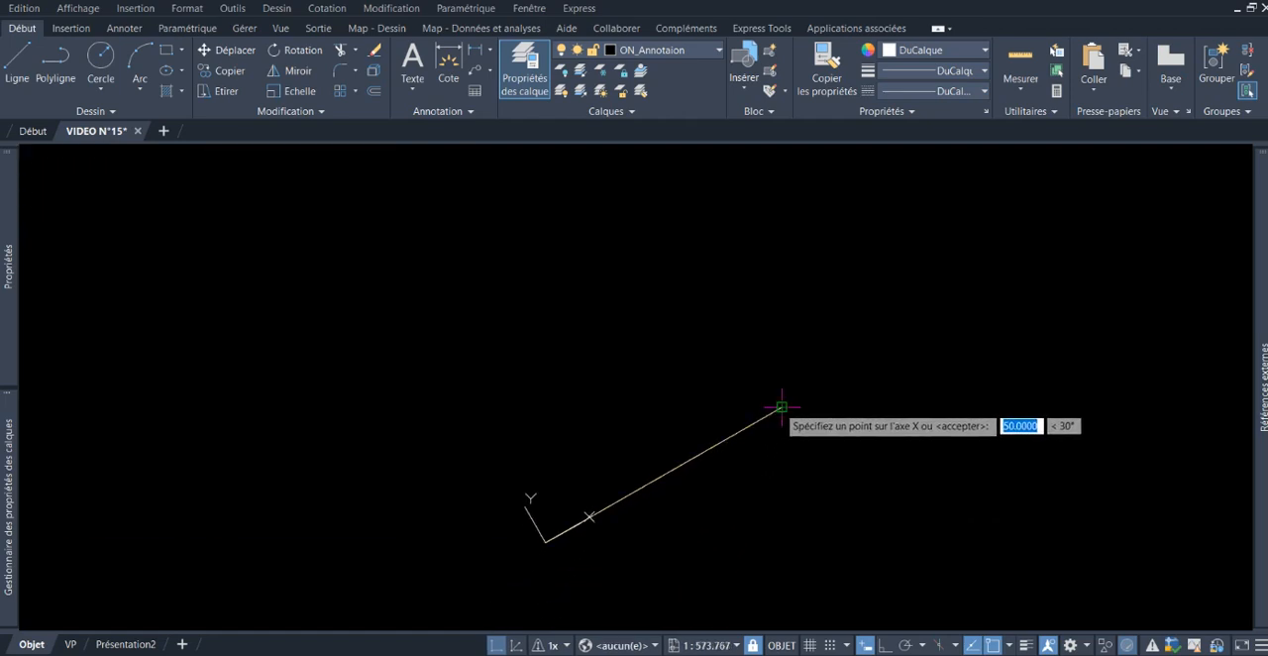
left_click(781, 406)
key("Return")
Step: Rotate the plan view to the SCU set along the second line, using the REPERE command with the scu Courant option
scroll(523, 349, "down", 10)
scroll(523, 349, "up", 2)
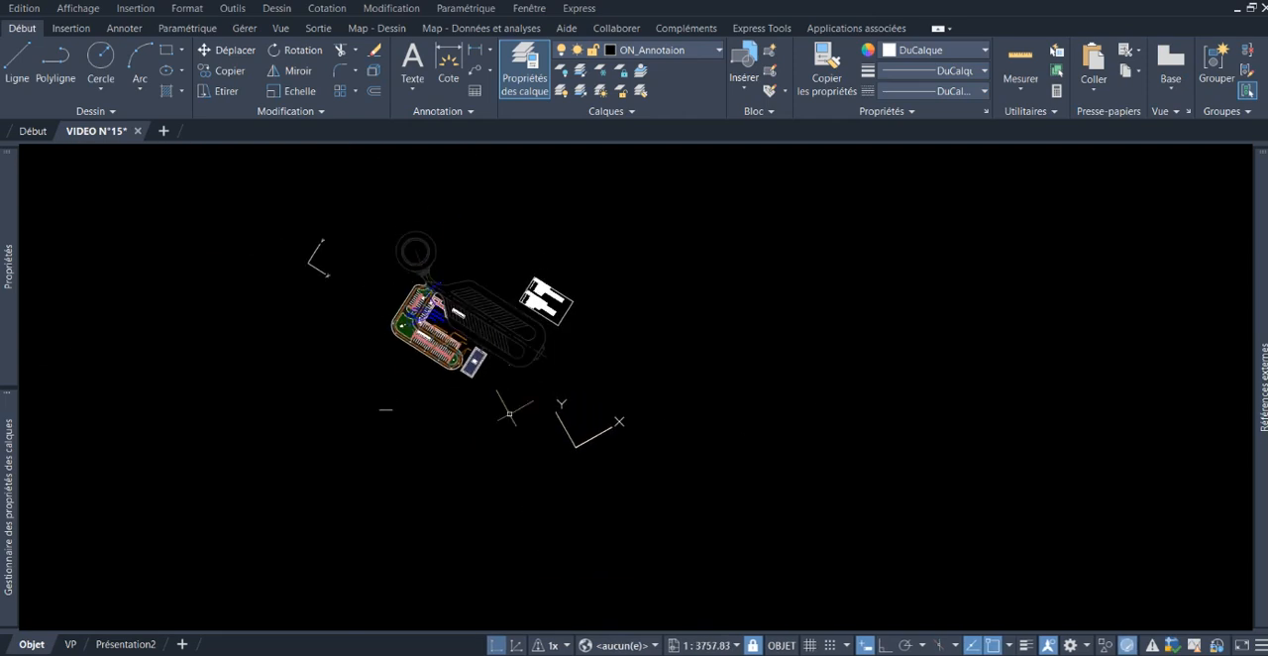
scroll(455, 335, "up", 2)
scroll(464, 359, "down", 2)
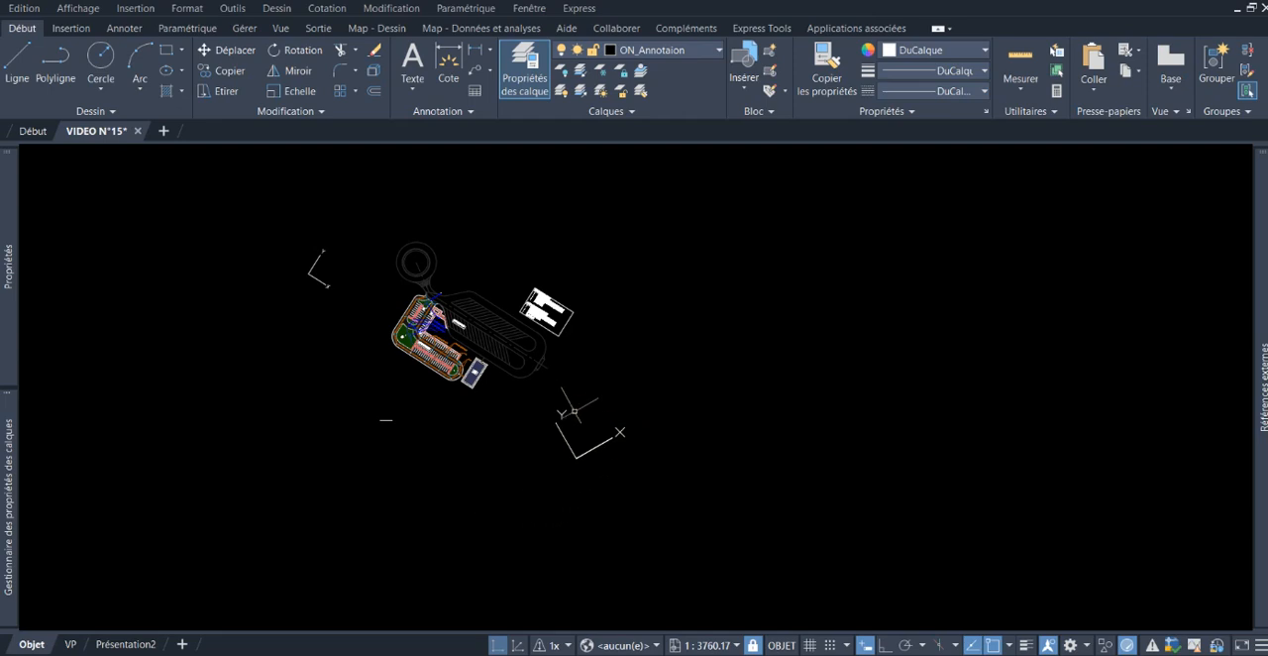
type("REPERE")
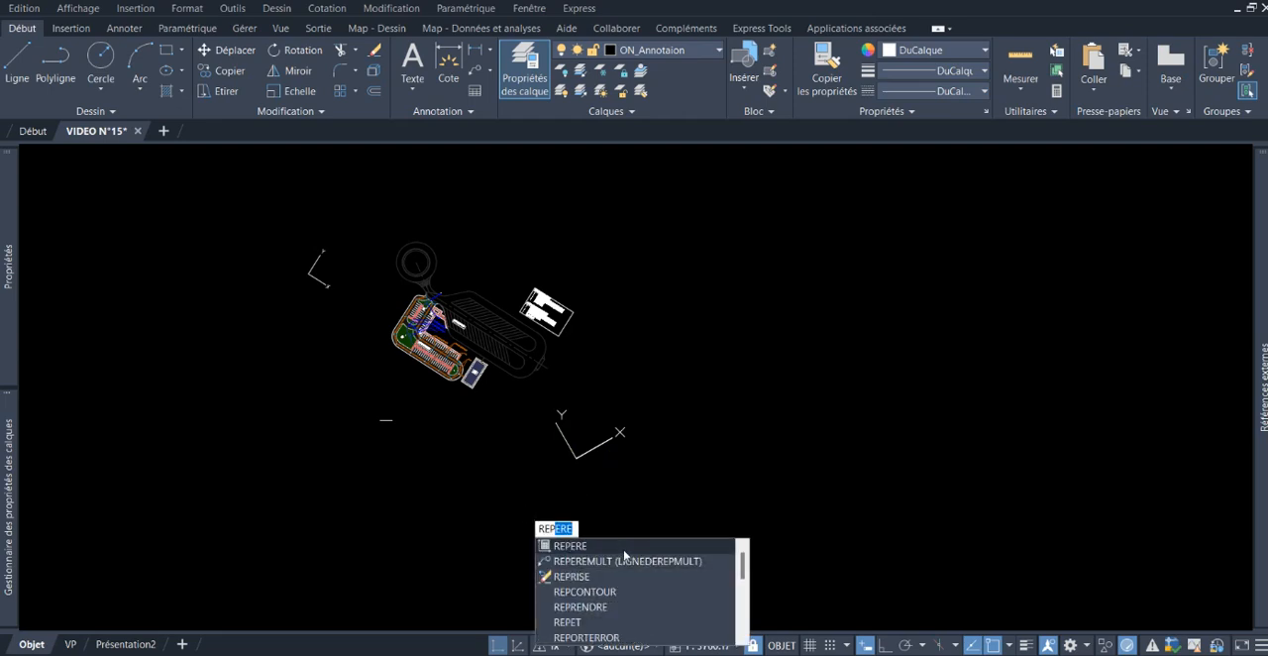
left_click(616, 546)
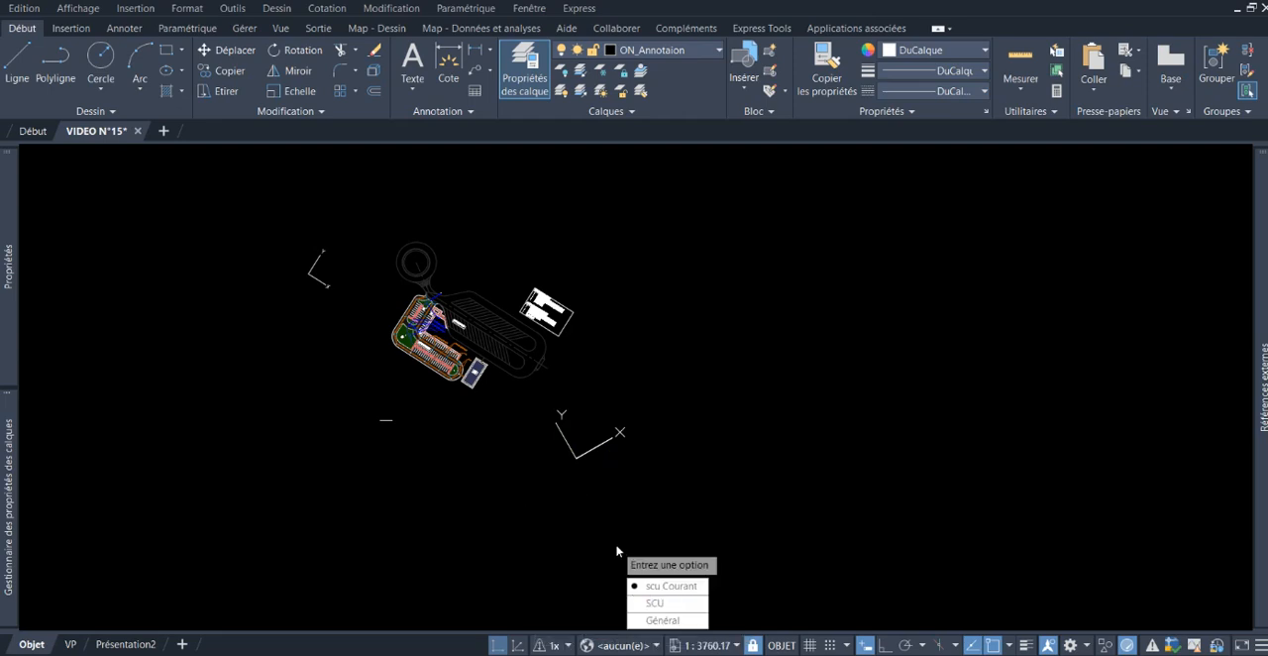
left_click(690, 587)
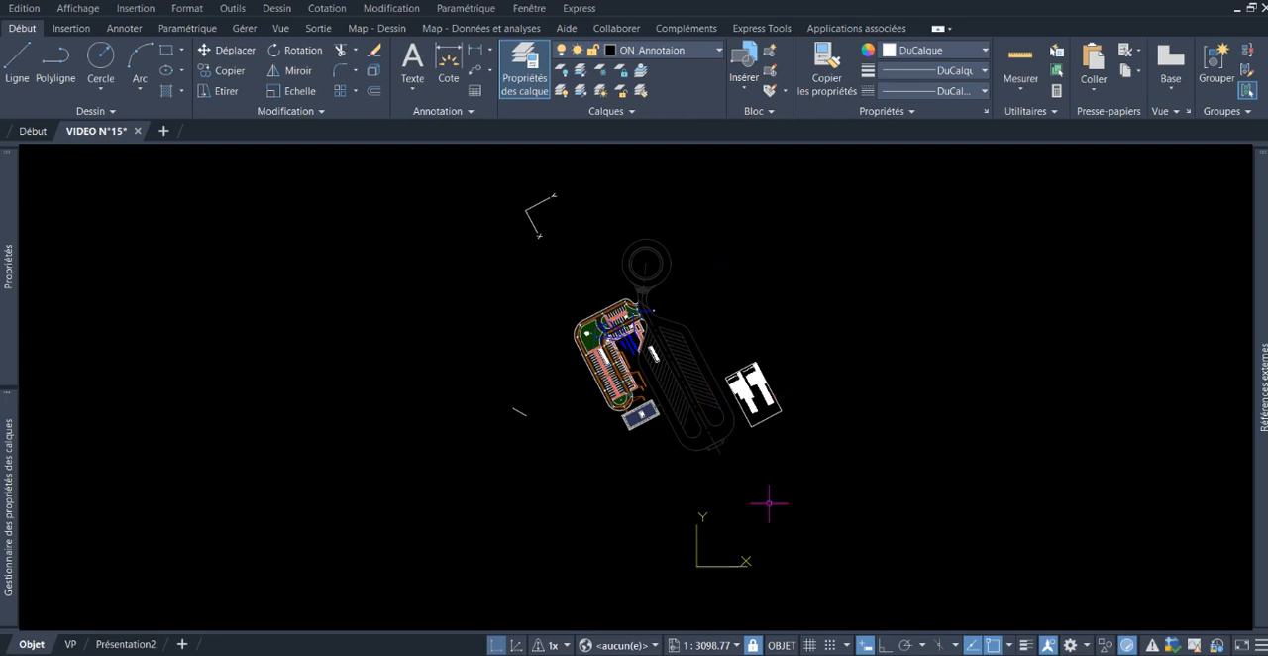
Step: Examine the rotated plan, including the new parking, the existing parking and the annotation table
mouse_move(837, 453)
middle_mouse_down()
mouse_move(858, 442)
mouse_move(850, 417)
middle_mouse_up()
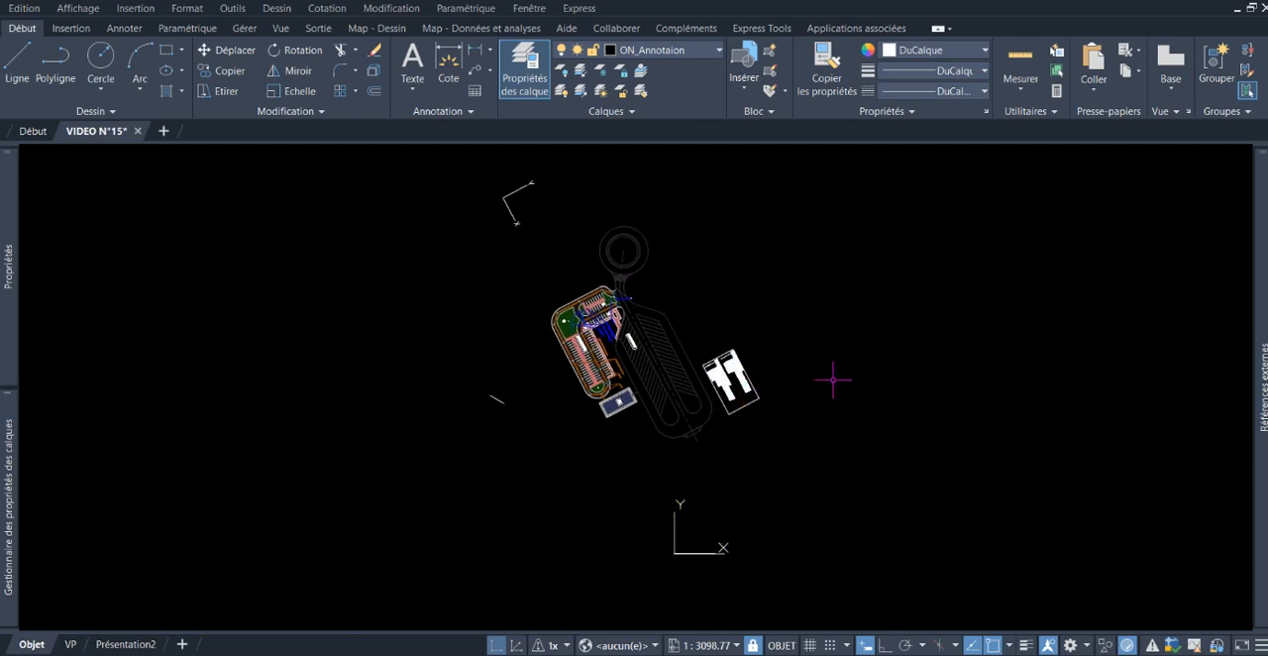
middle_click_drag(832, 380, 824, 390)
scroll(639, 373, "up", 6)
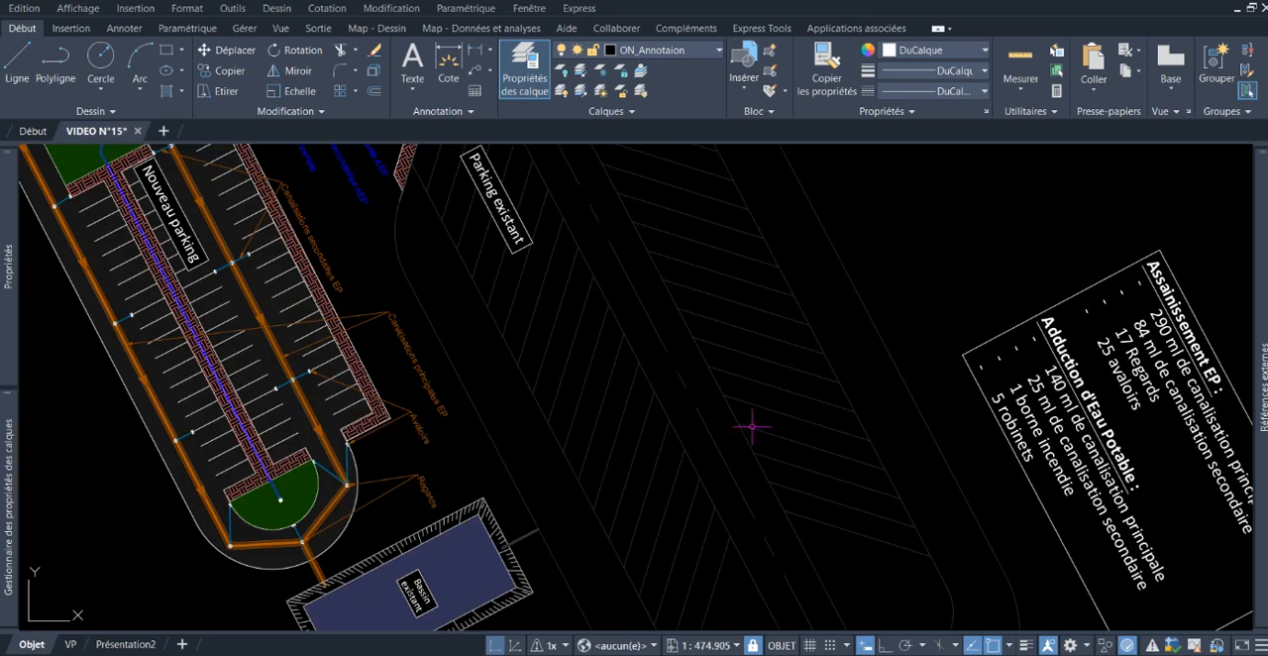
middle_click_drag(600, 330, 678, 380)
middle_click_drag(587, 264, 646, 362)
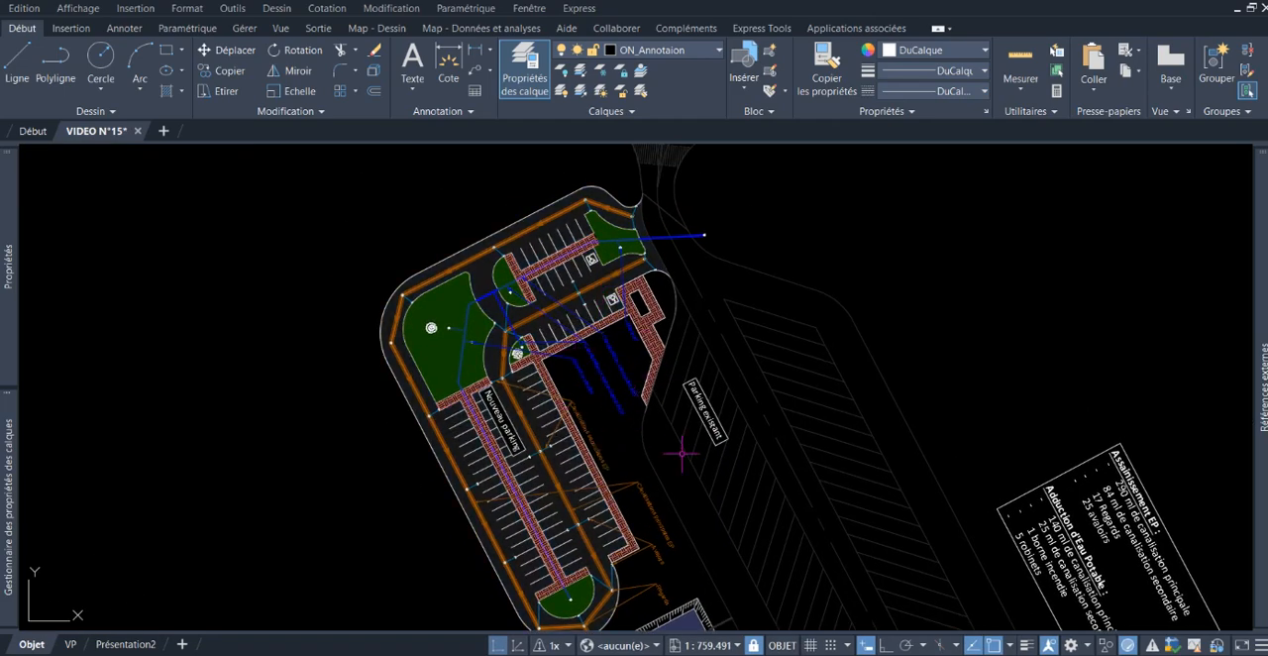
scroll(669, 416, "down", 2)
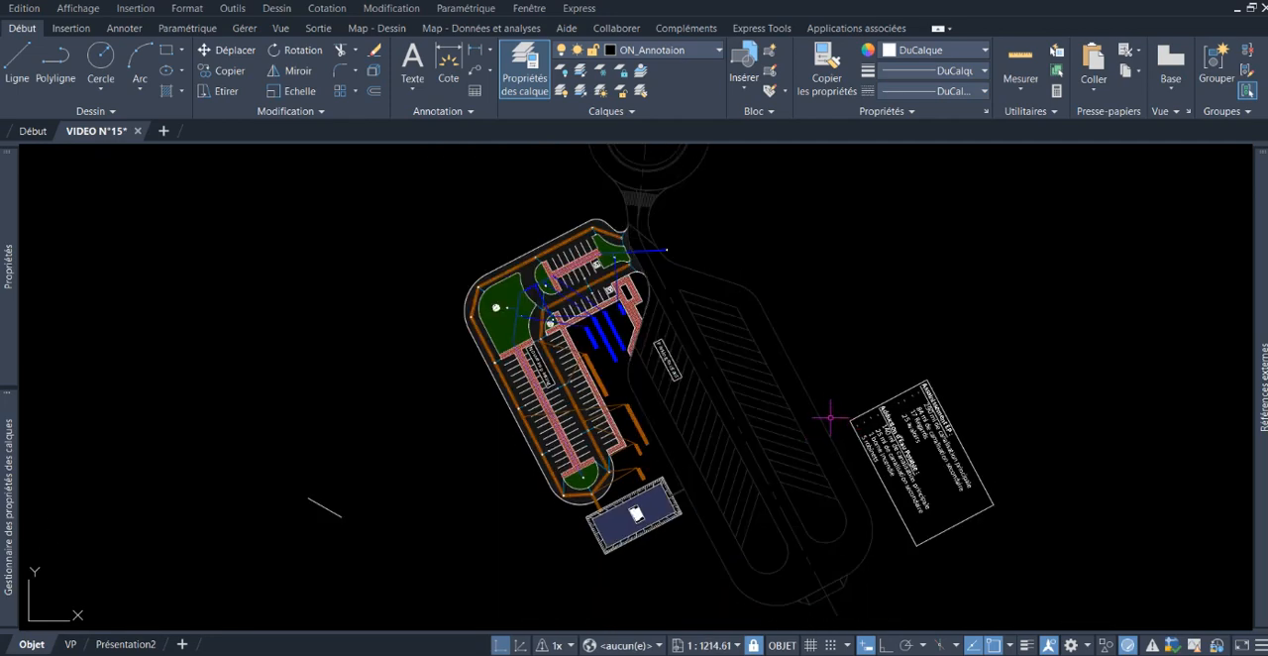
scroll(820, 404, "down", 1)
scroll(788, 297, "down", 1)
middle_click_drag(778, 296, 741, 295)
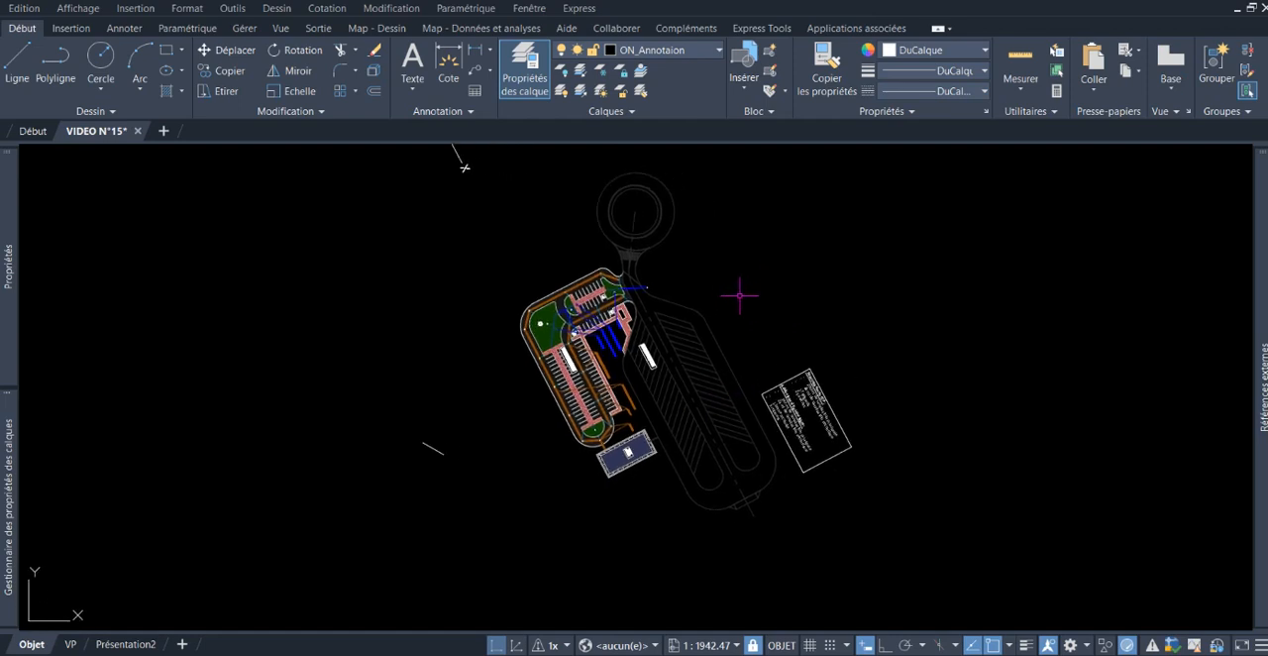
Step: Reset the SCU to the general coordinate system by accepting the SCU command's default option
type("SC")
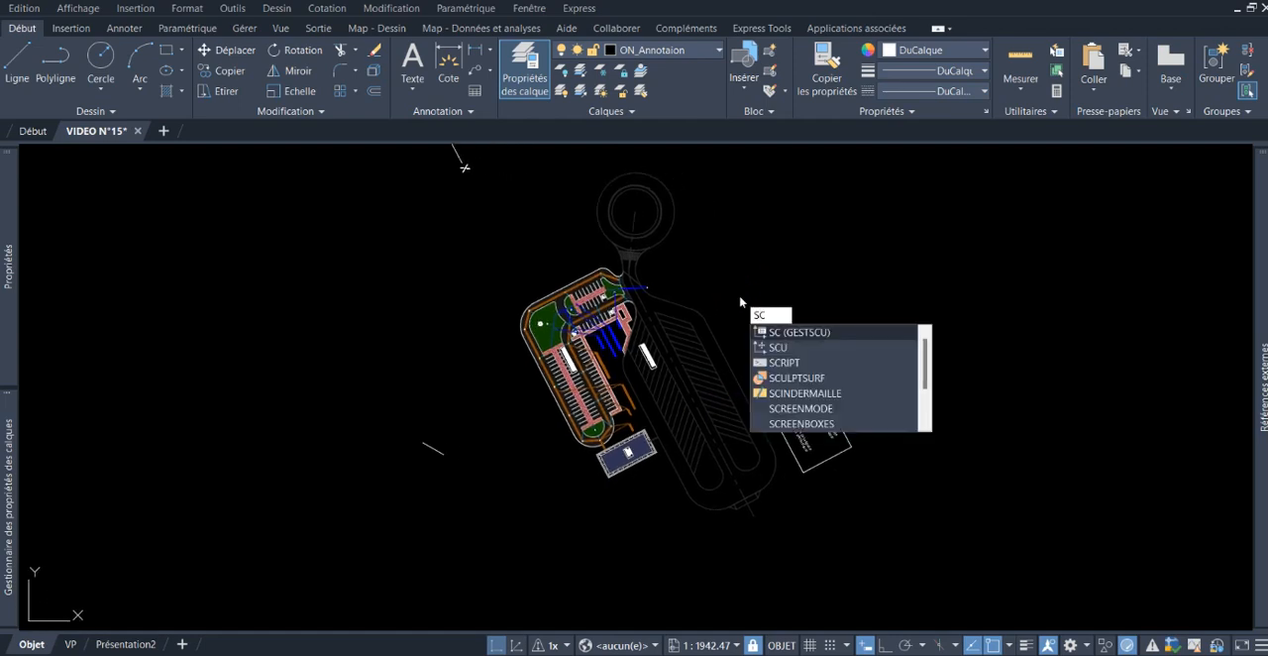
type("U")
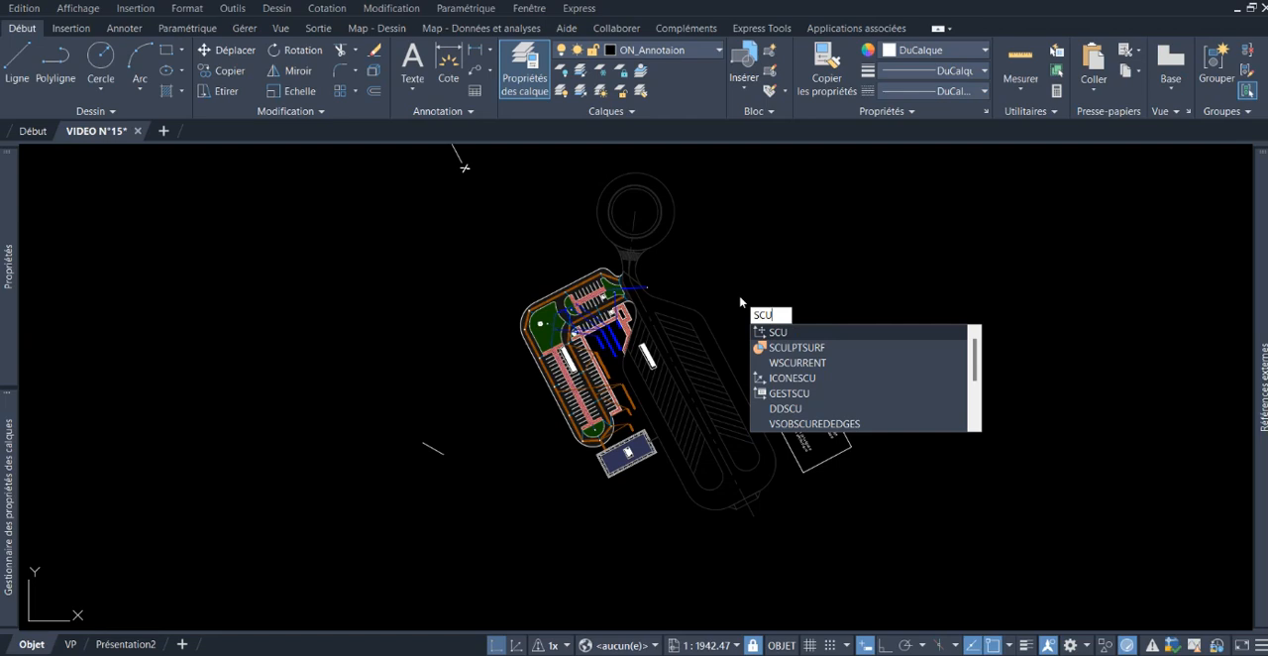
key("Return")
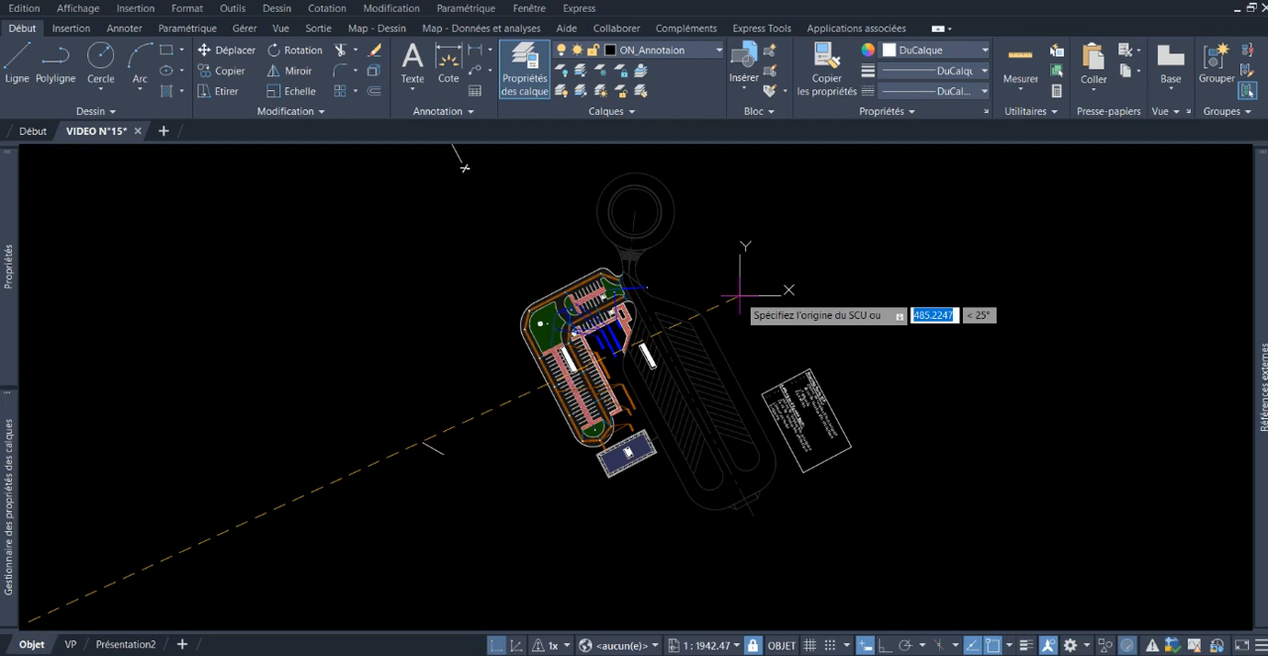
key("Return")
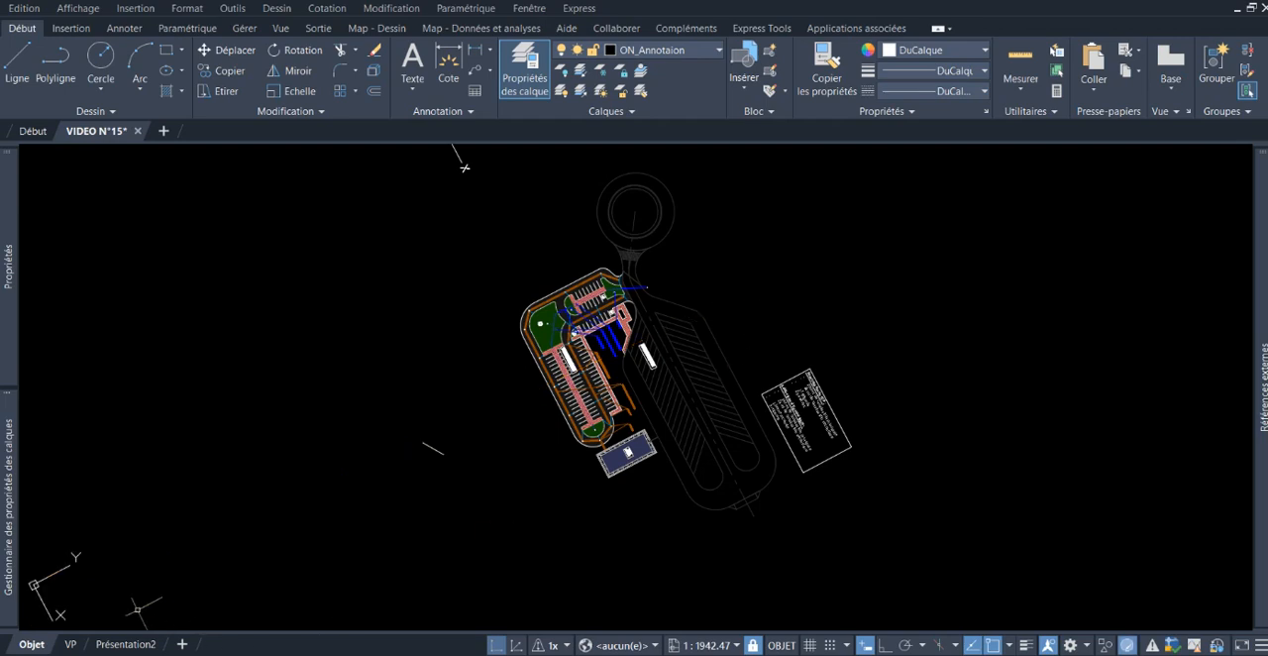
Step: Return the plan view to the general orientation using the REPERE command with the scu Courant option
scroll(190, 536, "down", 4)
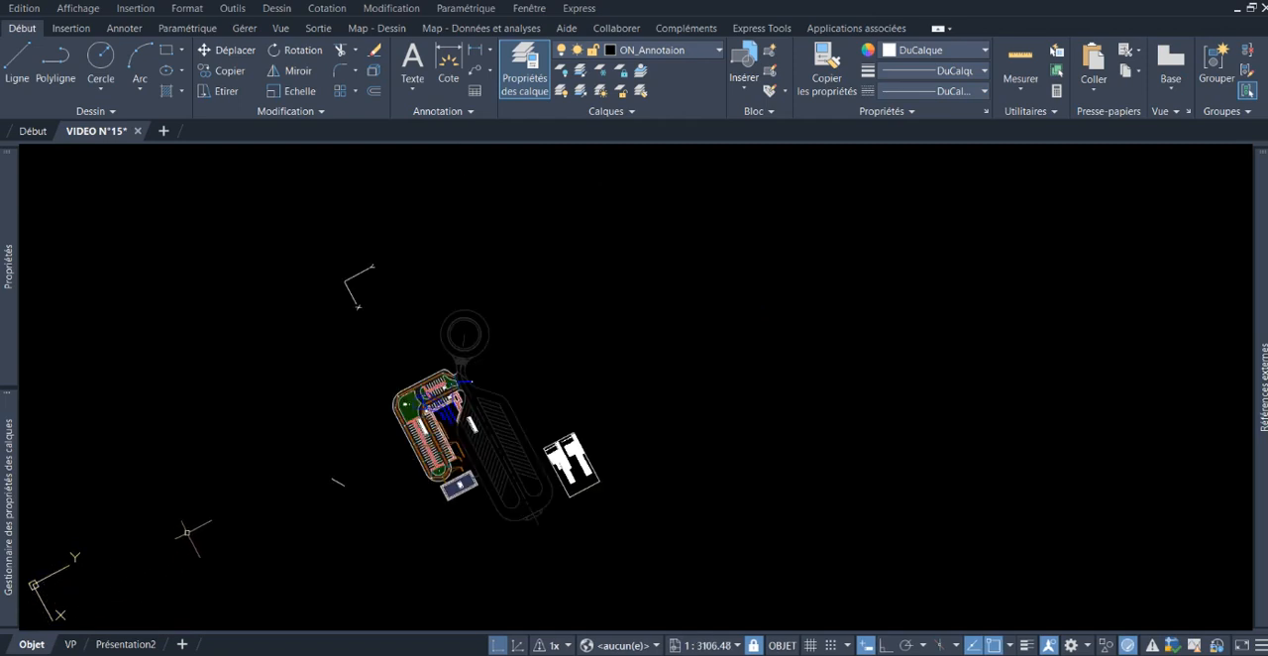
mouse_move(312, 525)
middle_mouse_down()
mouse_move(396, 404)
mouse_move(503, 403)
middle_mouse_up()
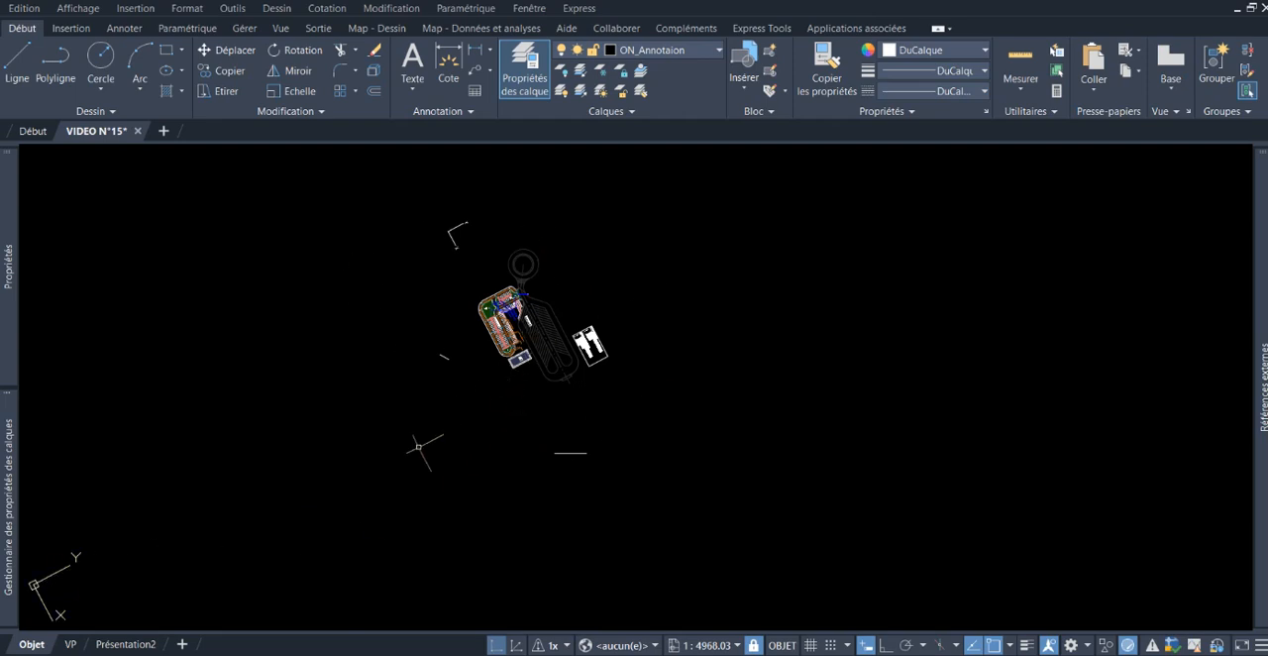
middle_click_drag(430, 439, 457, 441)
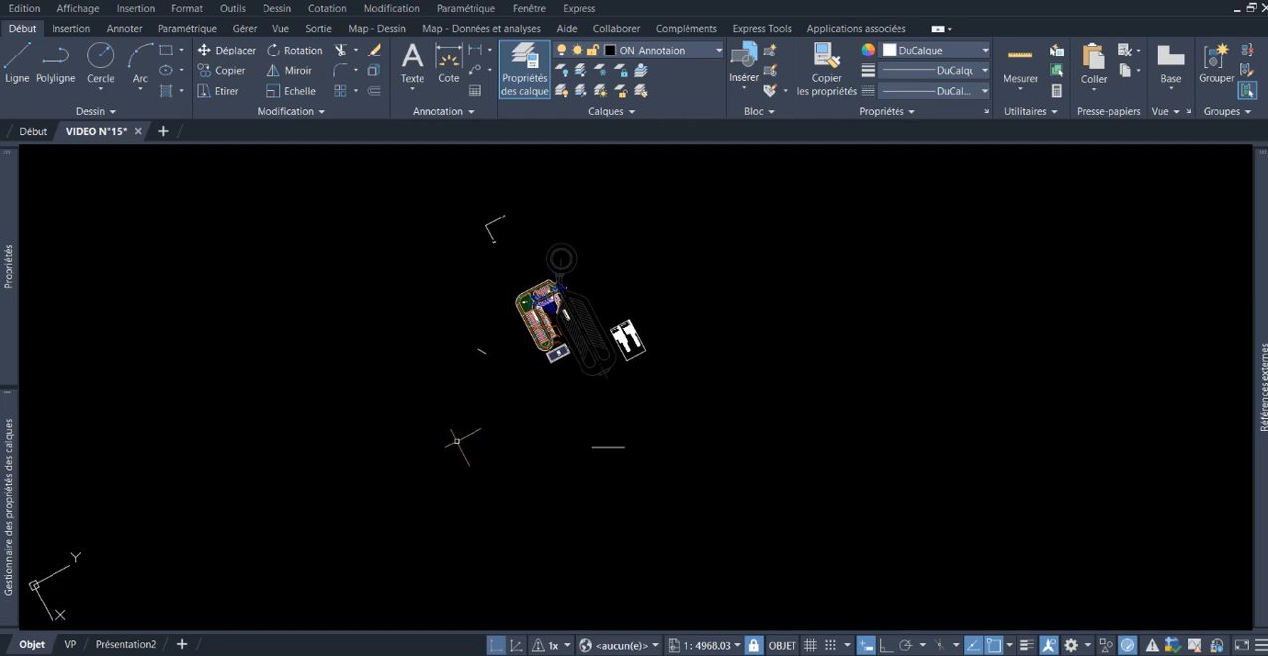
type("REP")
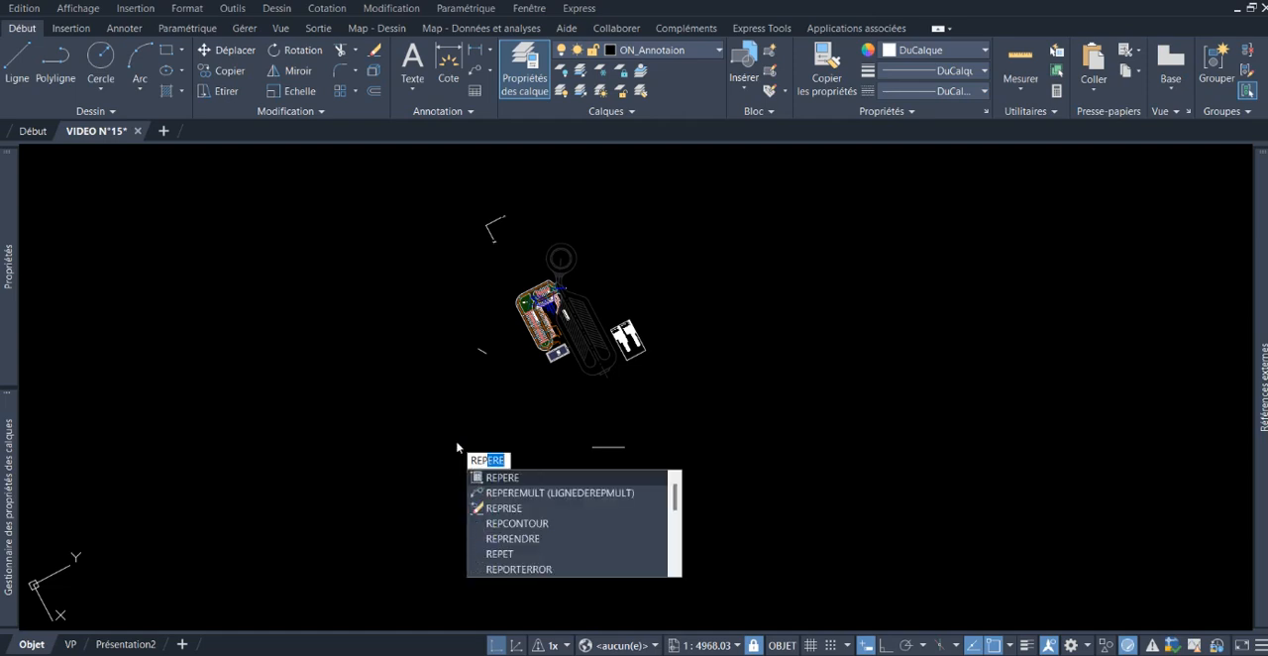
key("Return")
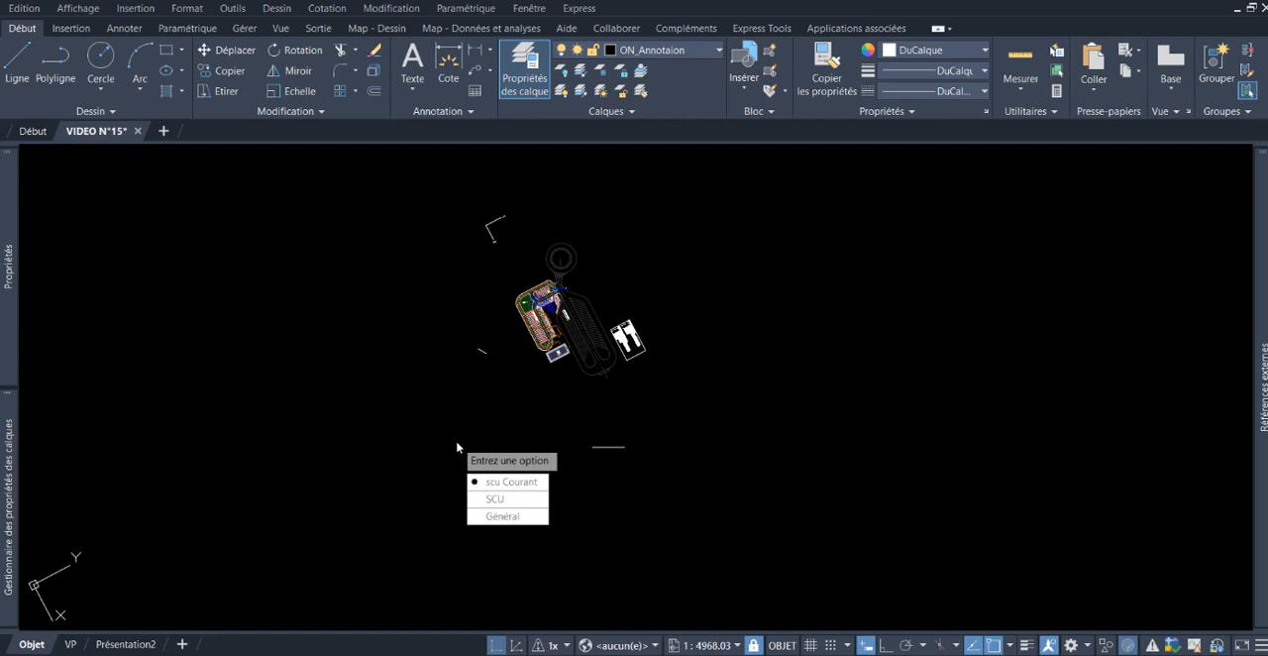
key("Return")
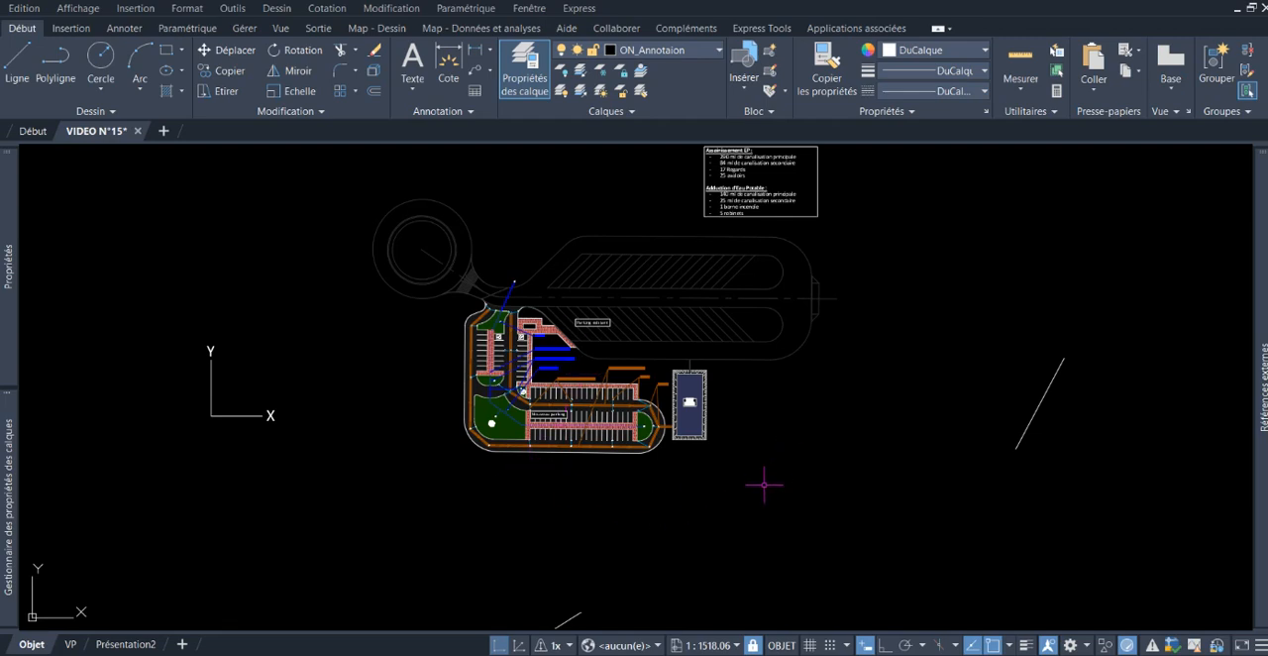
Step: Examine the two oblique lines and the parking plan in the general orientation, leaving both lines unselected
scroll(787, 463, "down", 2)
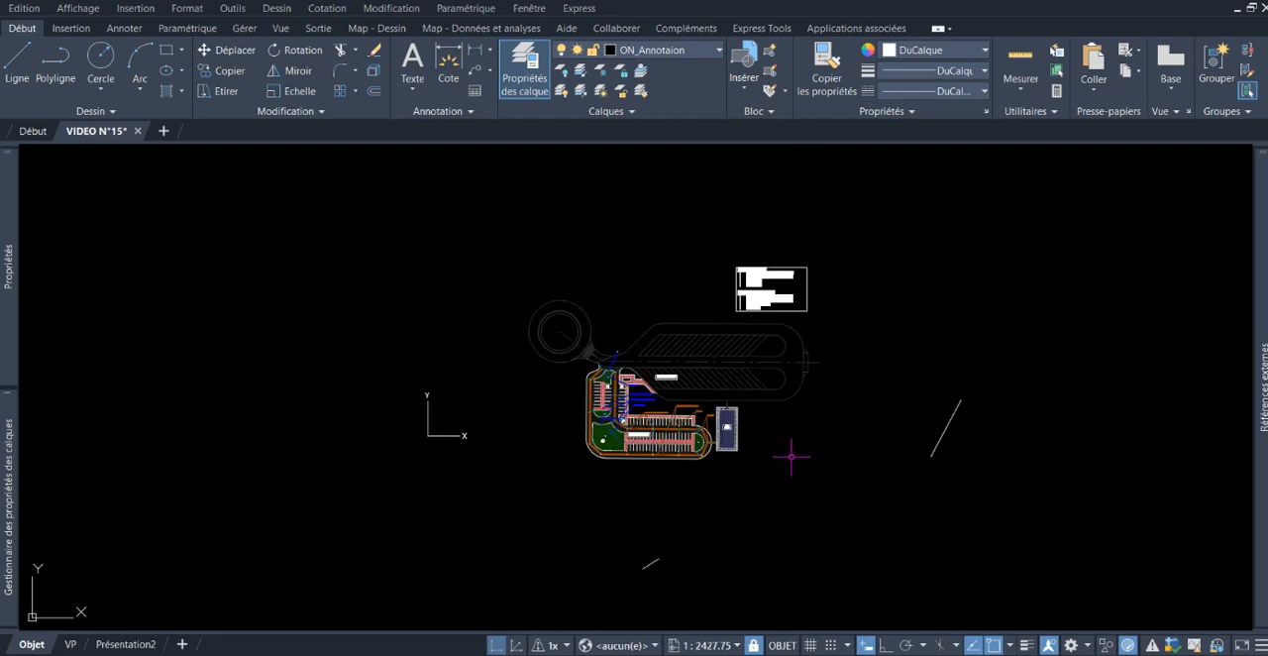
left_click(658, 560)
key("Escape")
left_click(946, 428)
key("Escape")
middle_click_drag(861, 452, 836, 446)
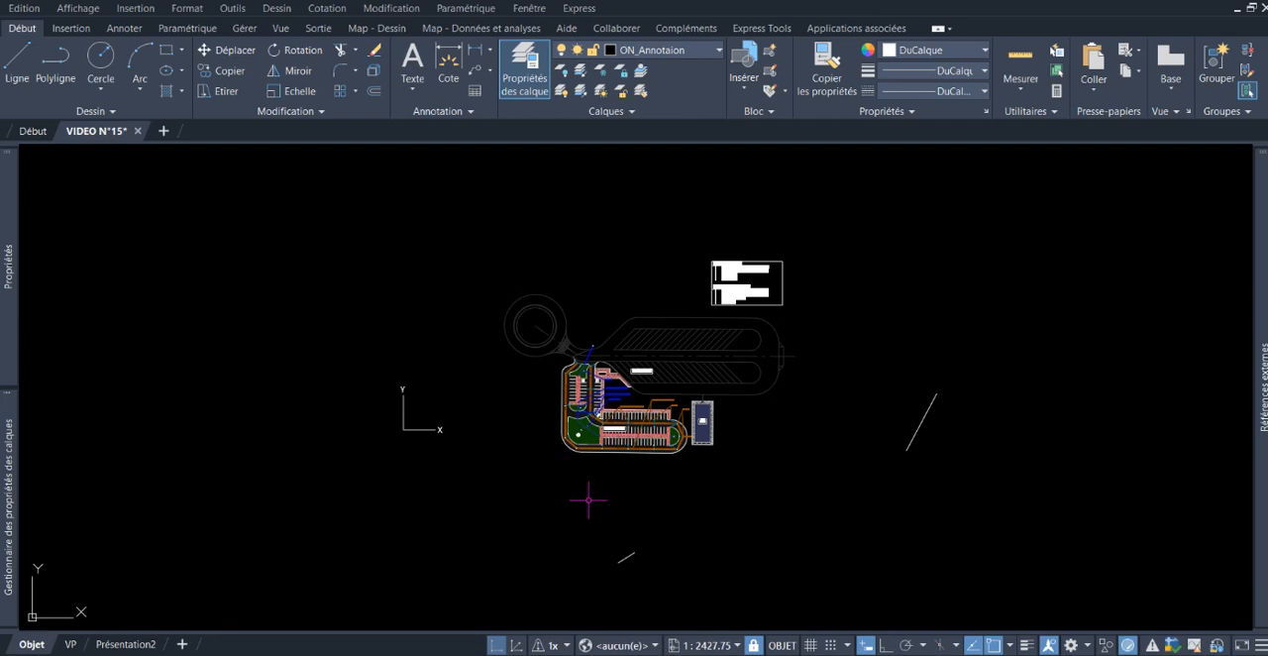
mouse_move(636, 495)
middle_mouse_down()
mouse_move(593, 469)
mouse_move(614, 486)
middle_mouse_up()
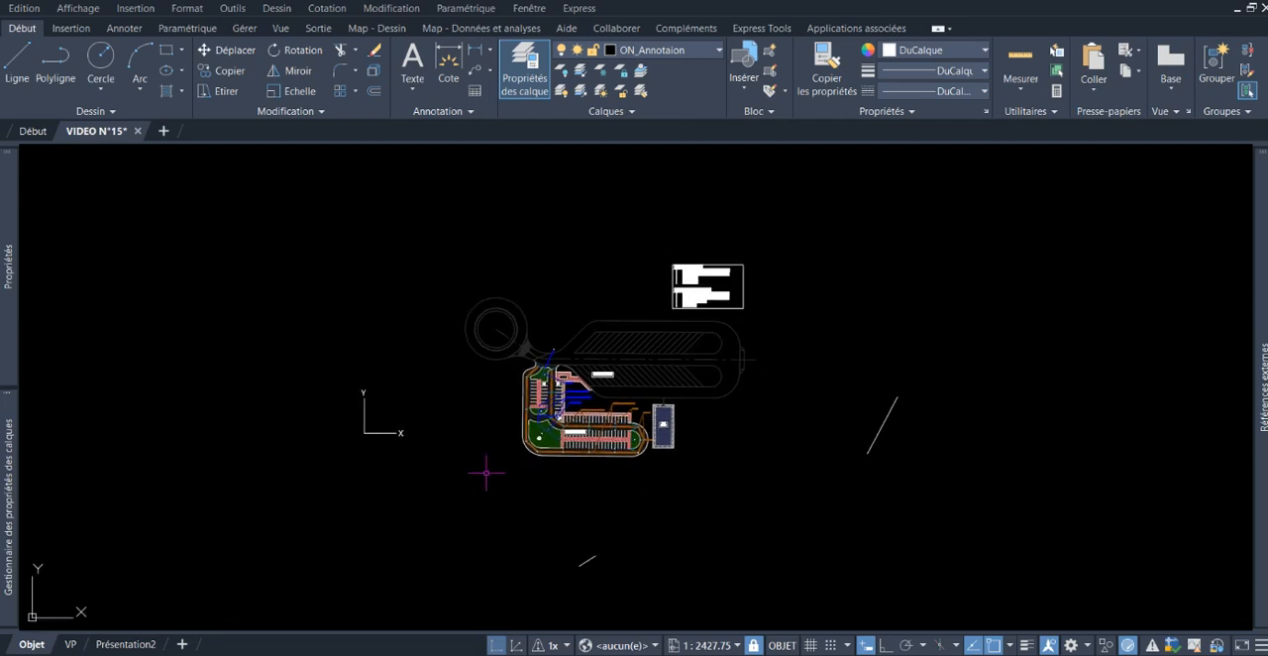
middle_click_drag(500, 470, 565, 476)
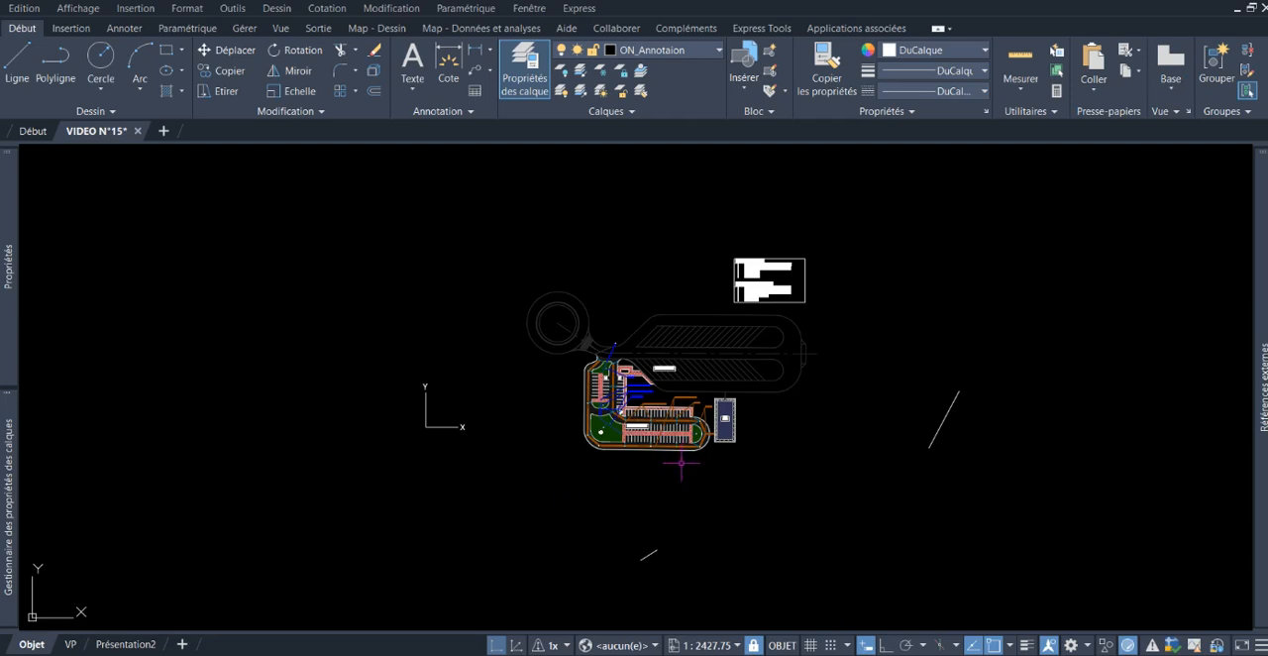
middle_click_drag(701, 481, 687, 445)
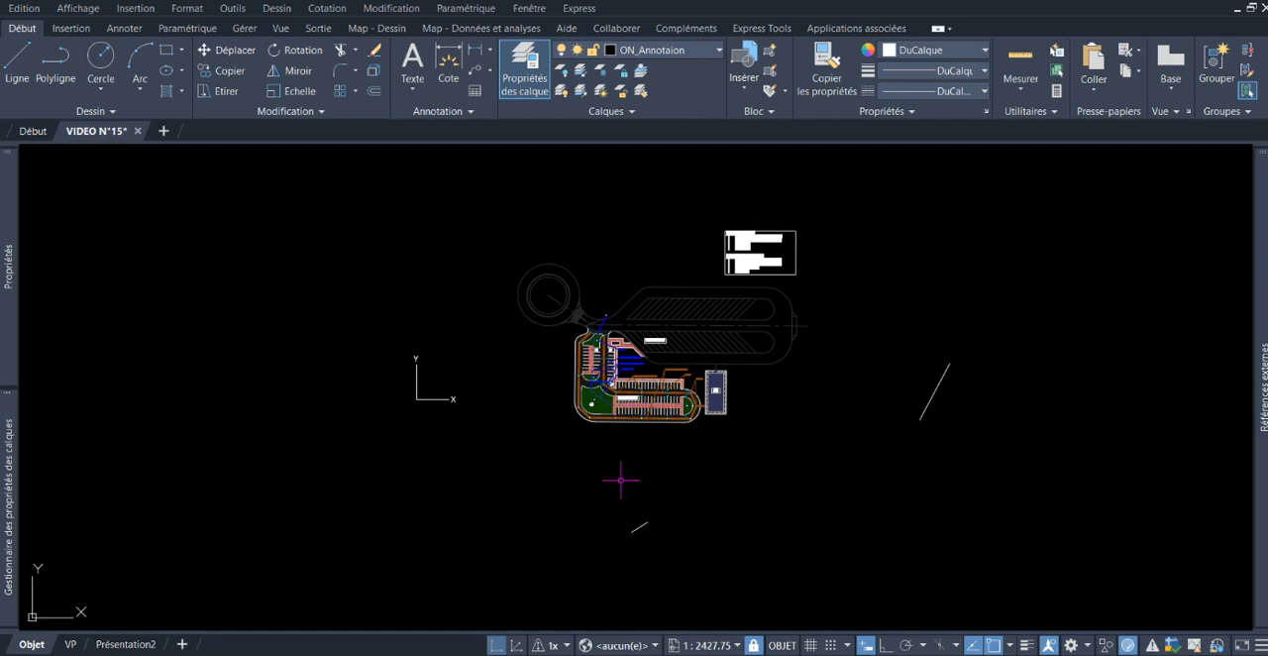
Step: Define a new SCU with its origin at the longer oblique line's lower end and the X axis along that line up to its upper end
type("SCU")
key("Return")
scroll(634, 495, "up", 5)
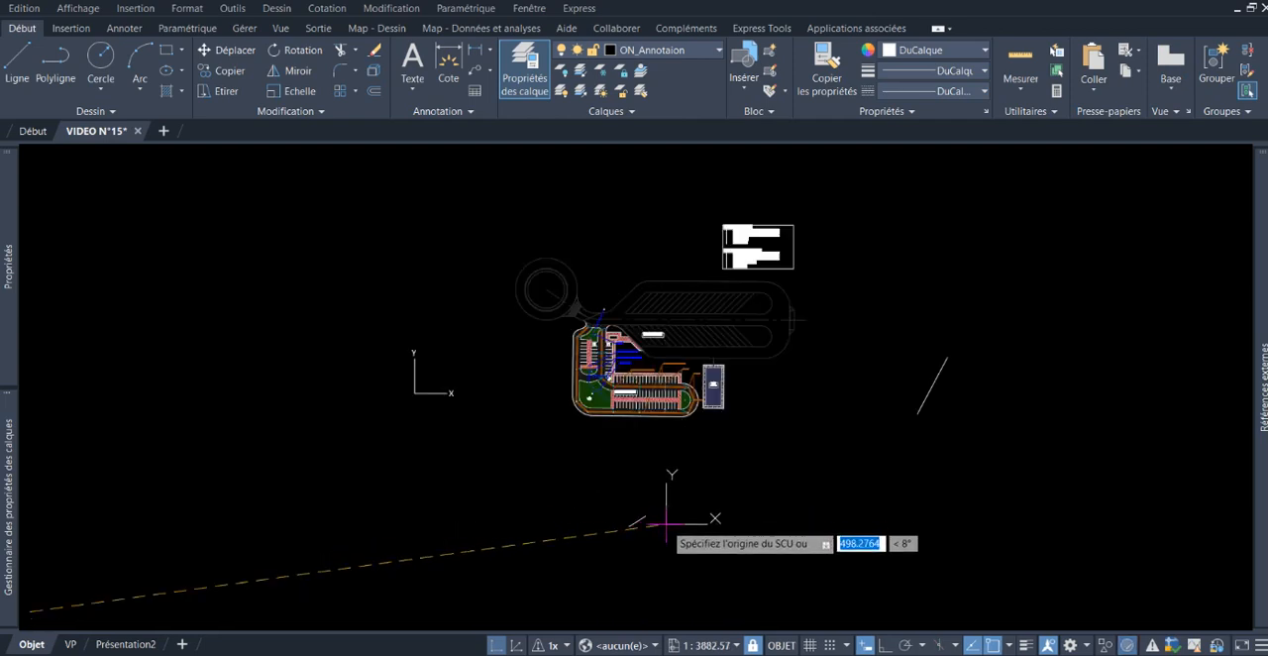
scroll(812, 371, "down", 4)
scroll(1015, 253, "up", 2)
middle_click_drag(1015, 254, 633, 326)
scroll(633, 328, "up", 2)
left_click(616, 348)
scroll(616, 347, "down", 4)
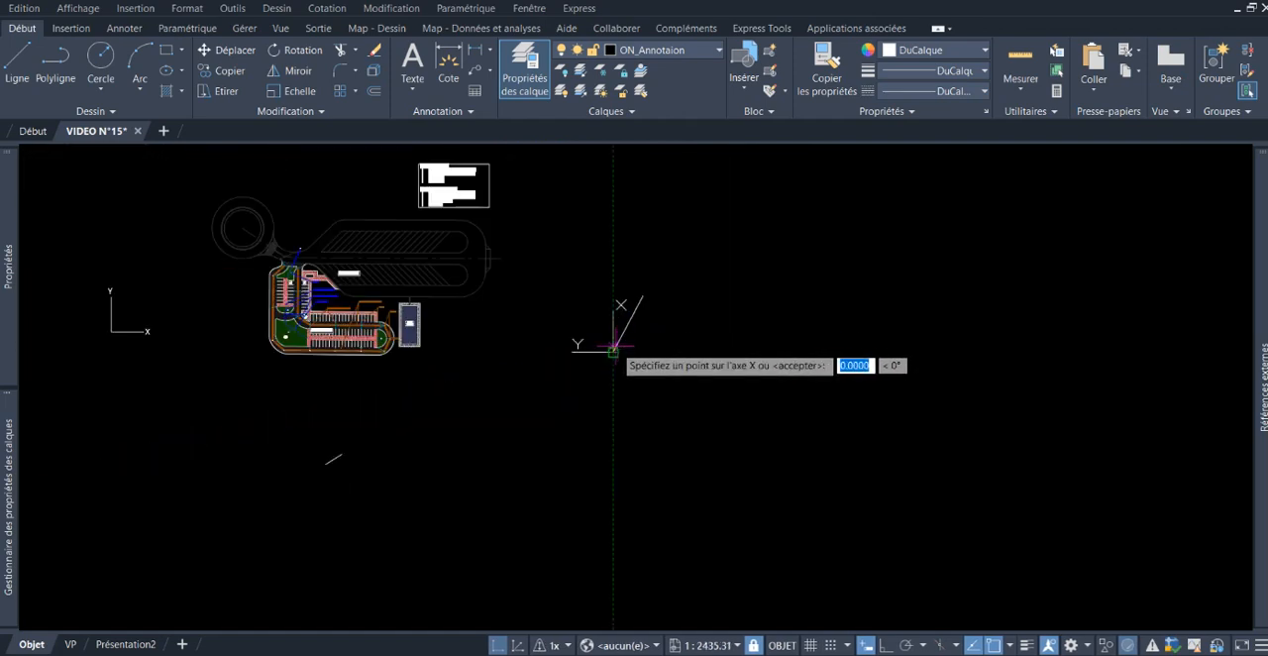
left_click(638, 299)
key("Return")
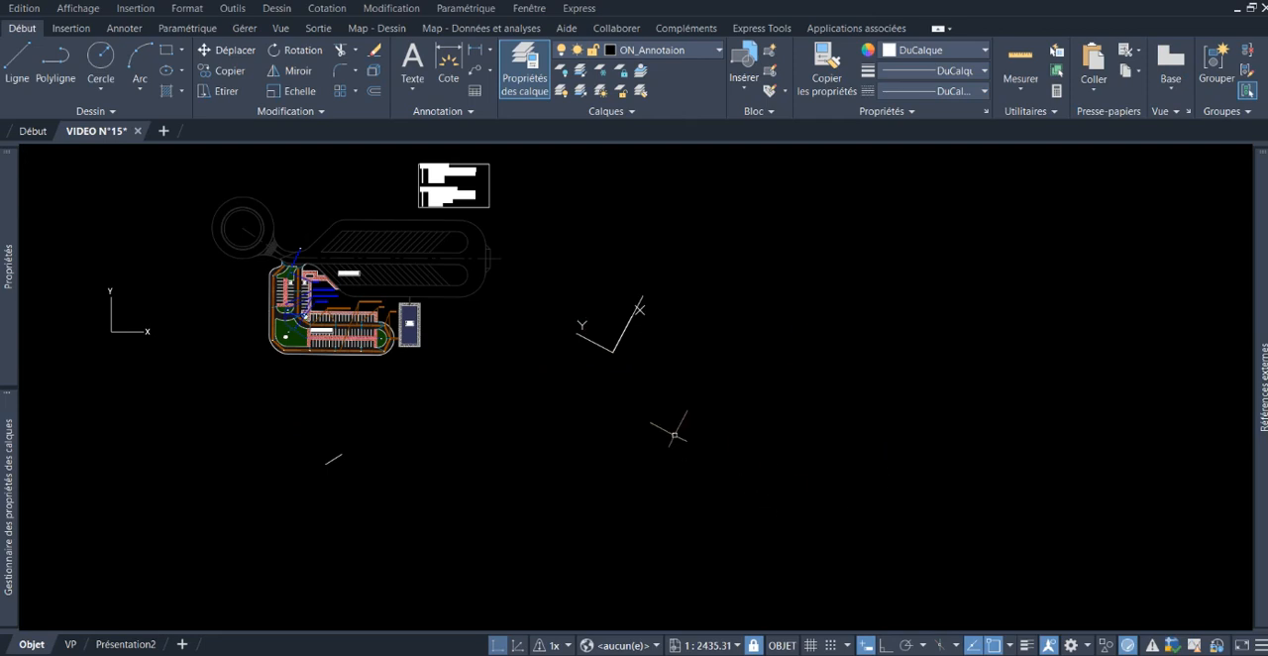
Step: Rotate the plan view to align with the SCU on the longer oblique line, using REPERE with the scu Courant option
scroll(673, 430, "down", 2)
middle_click_drag(616, 421, 616, 449)
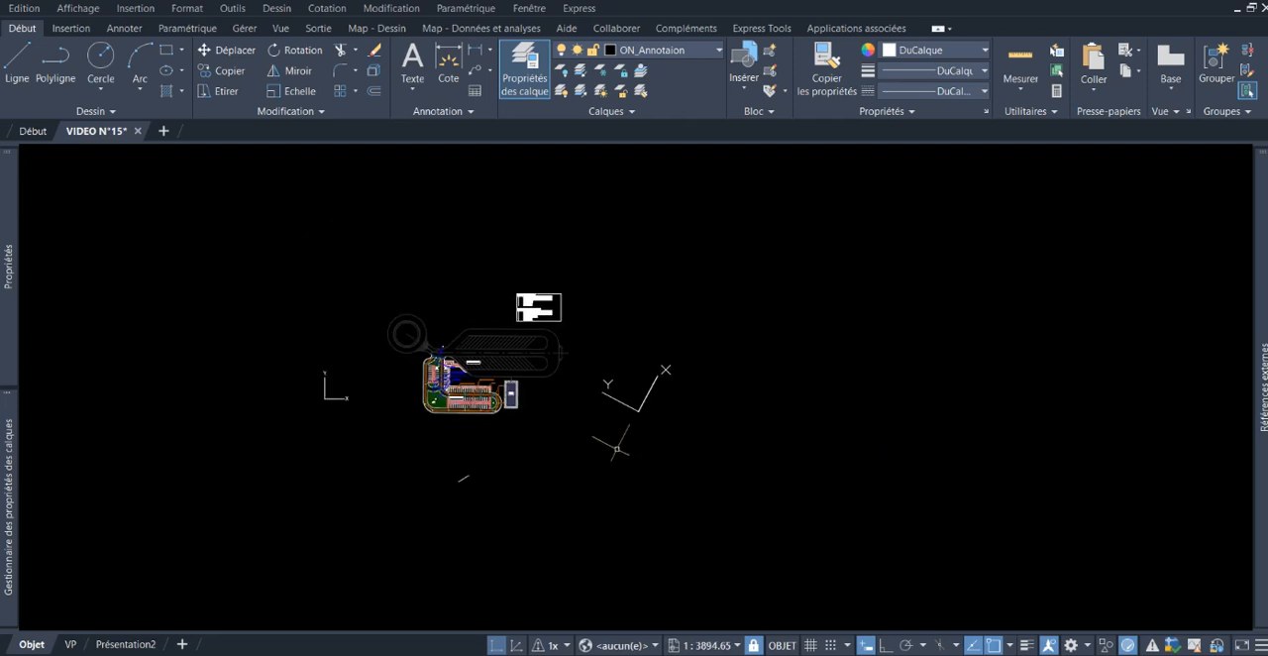
type("REO")
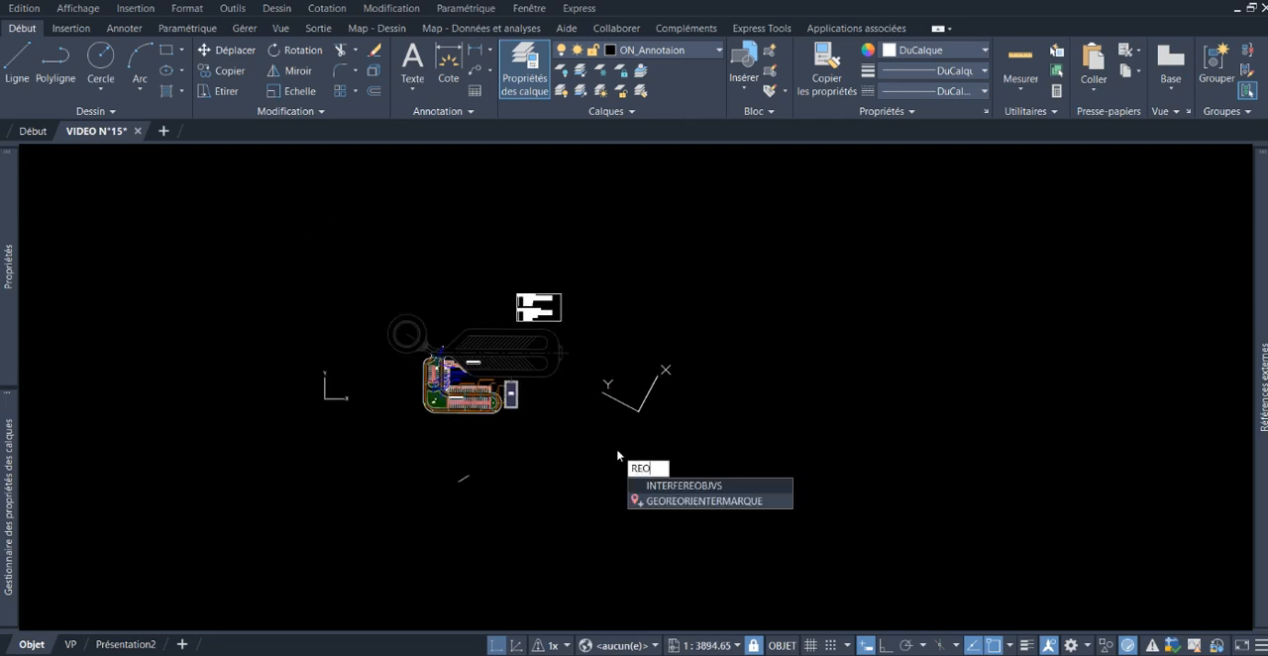
type("P")
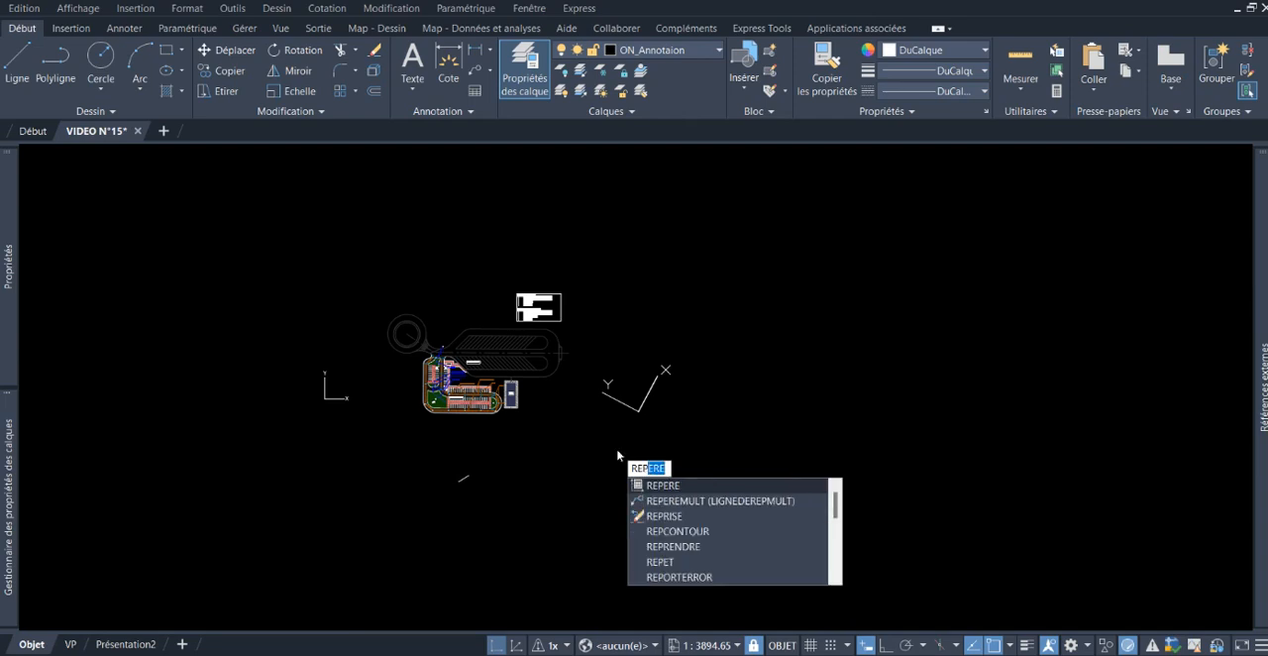
key("Return")
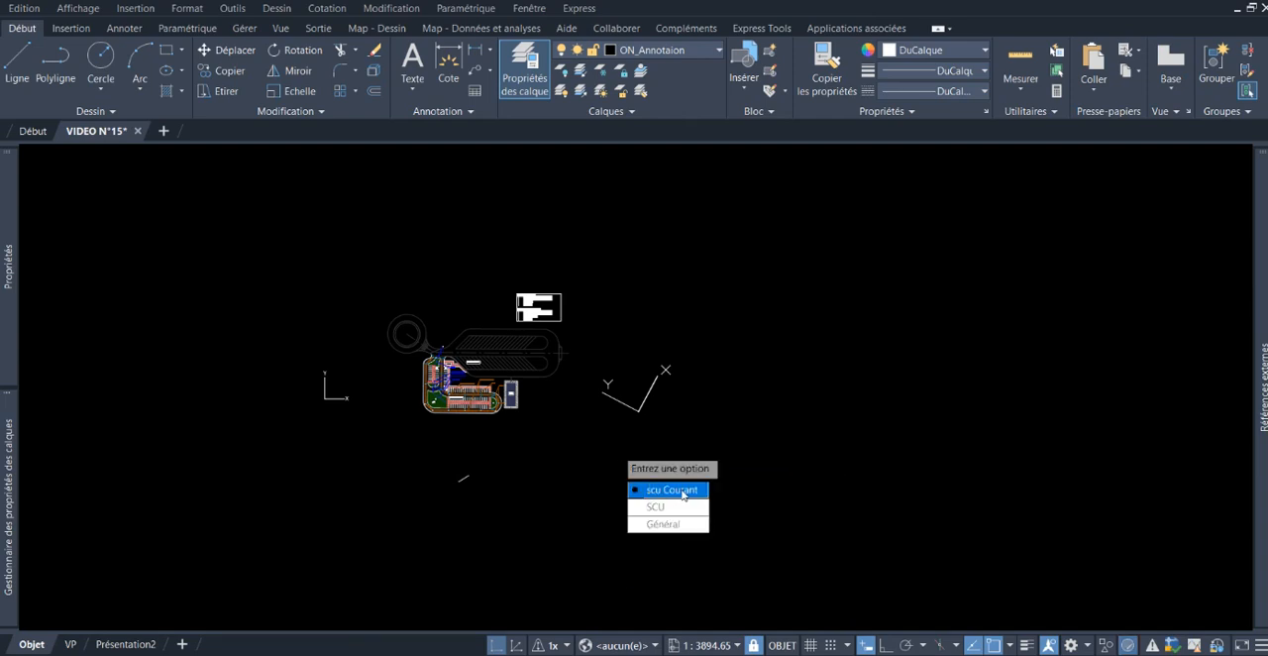
left_click(674, 489)
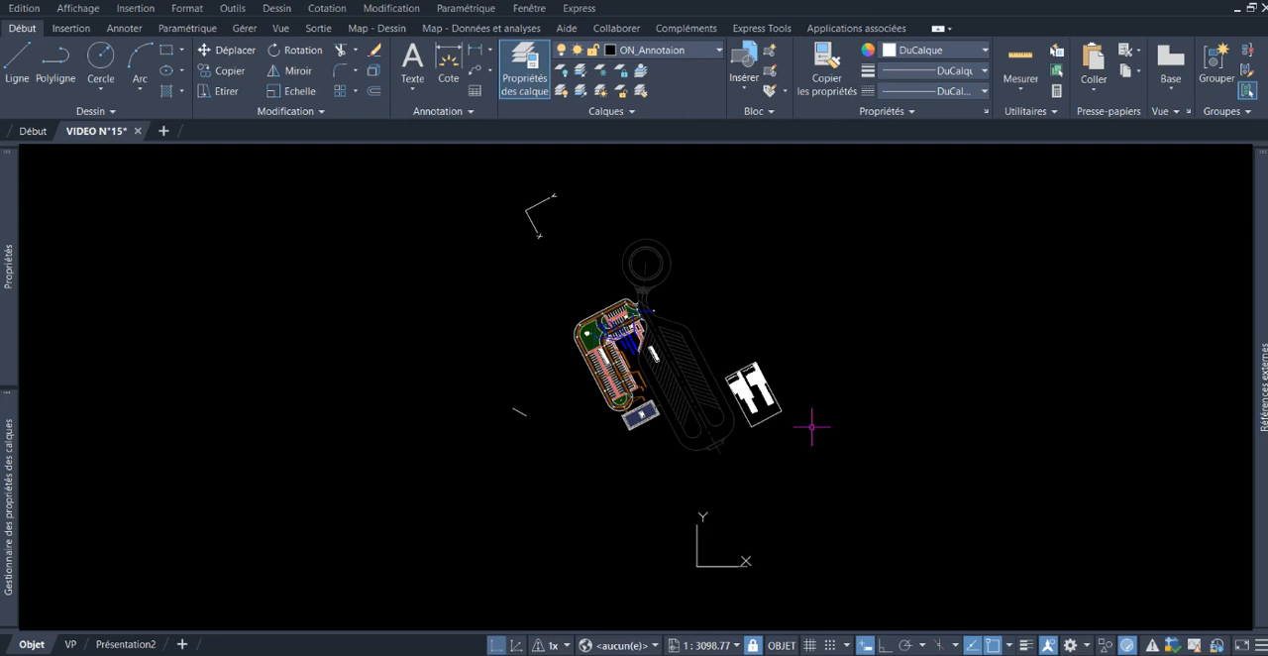
Step: Reset the SCU to the general coordinate system by accepting the SCU command's default option
type("scu")
key("Return")
key("Return")
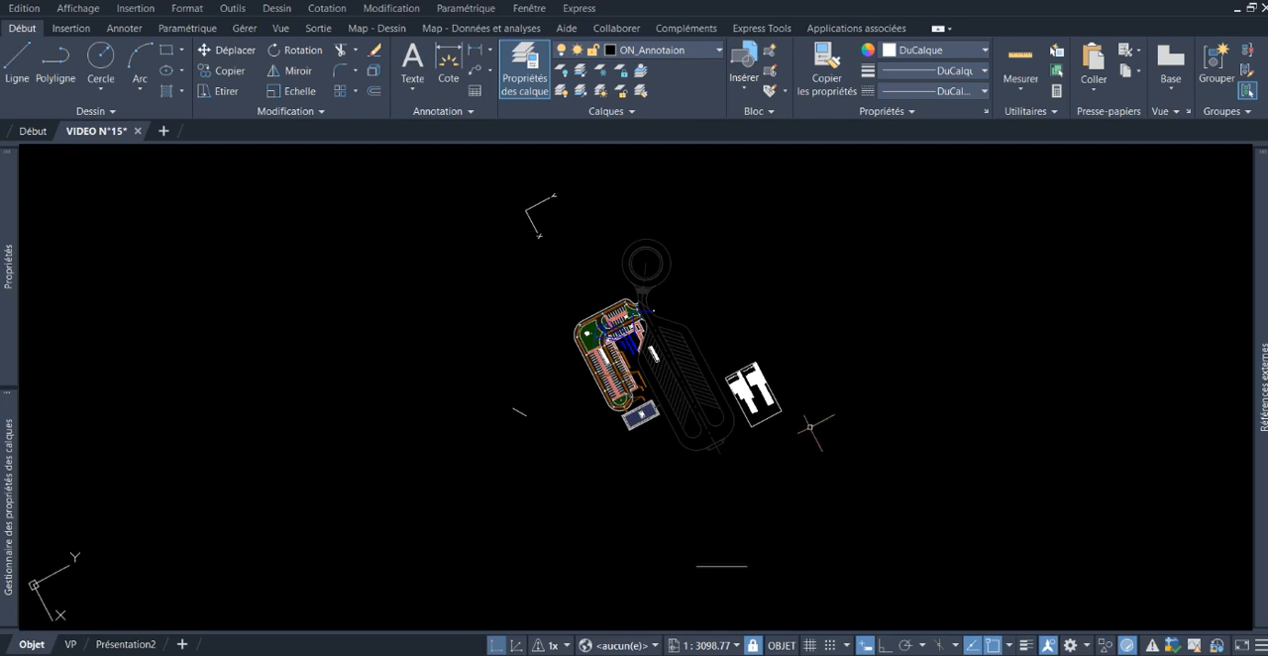
Step: Return the plan view to the general orientation using REPERE with its default option, keeping the parking plan and both oblique lines in view
type("rep")
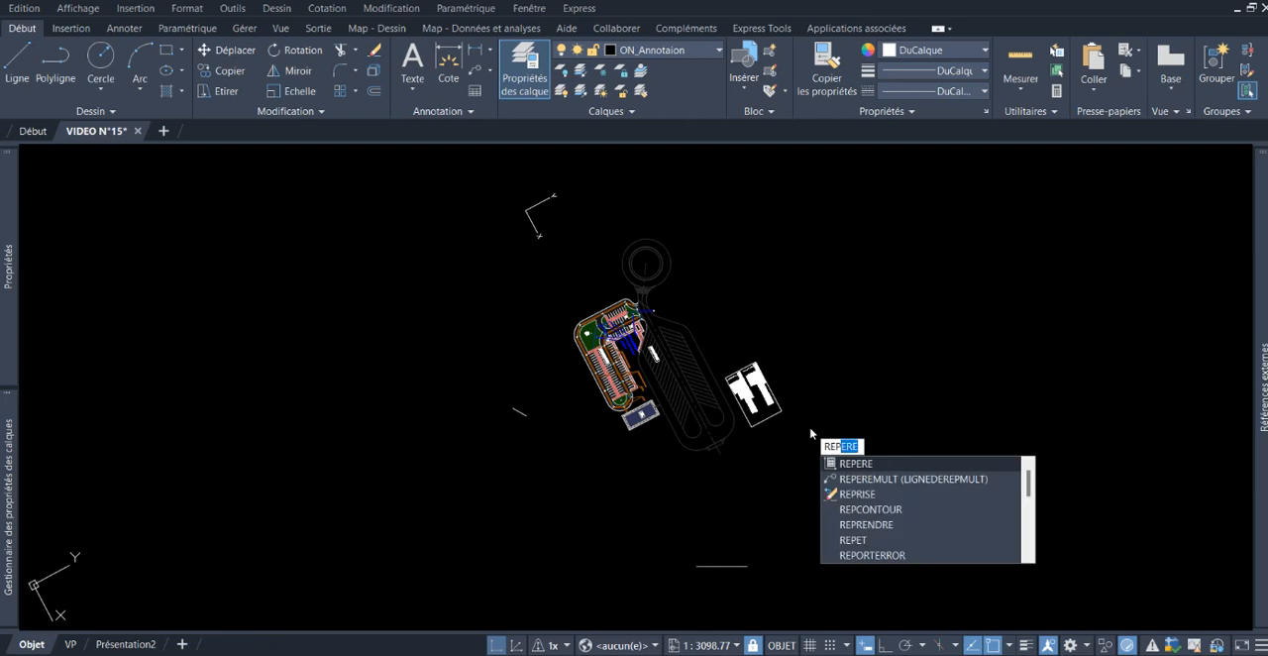
key("Return")
key("Return")
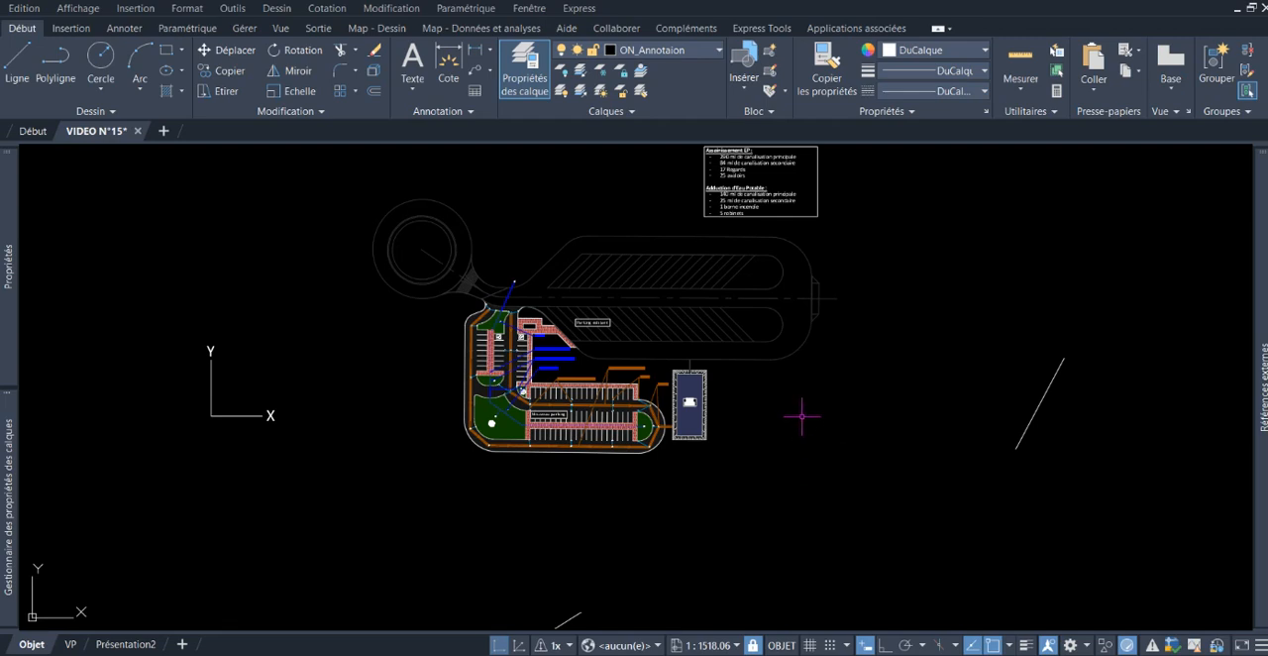
scroll(797, 414, "down", 2)
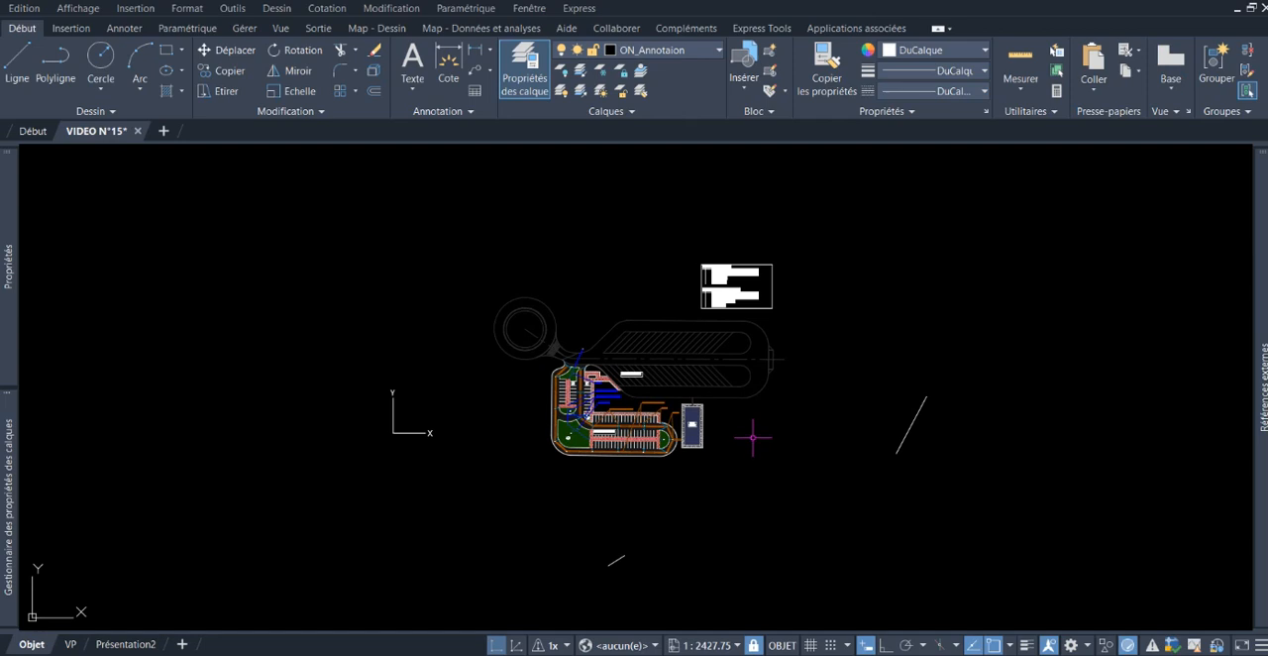
middle_click_drag(753, 438, 750, 430)
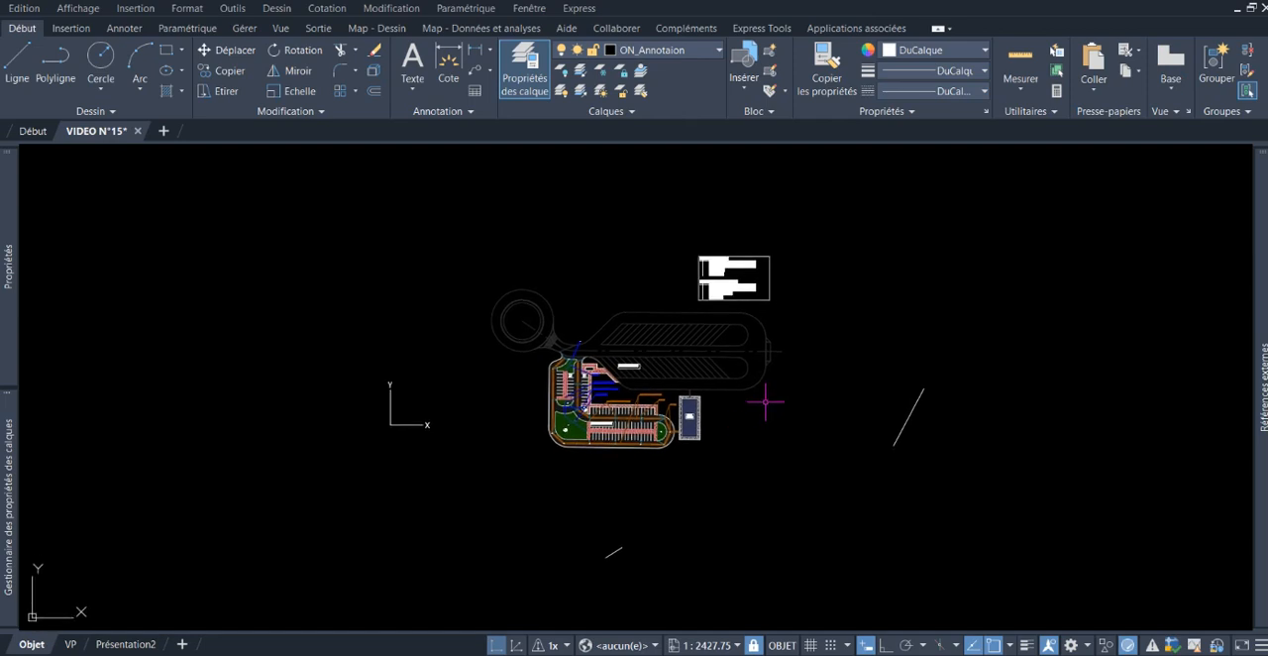